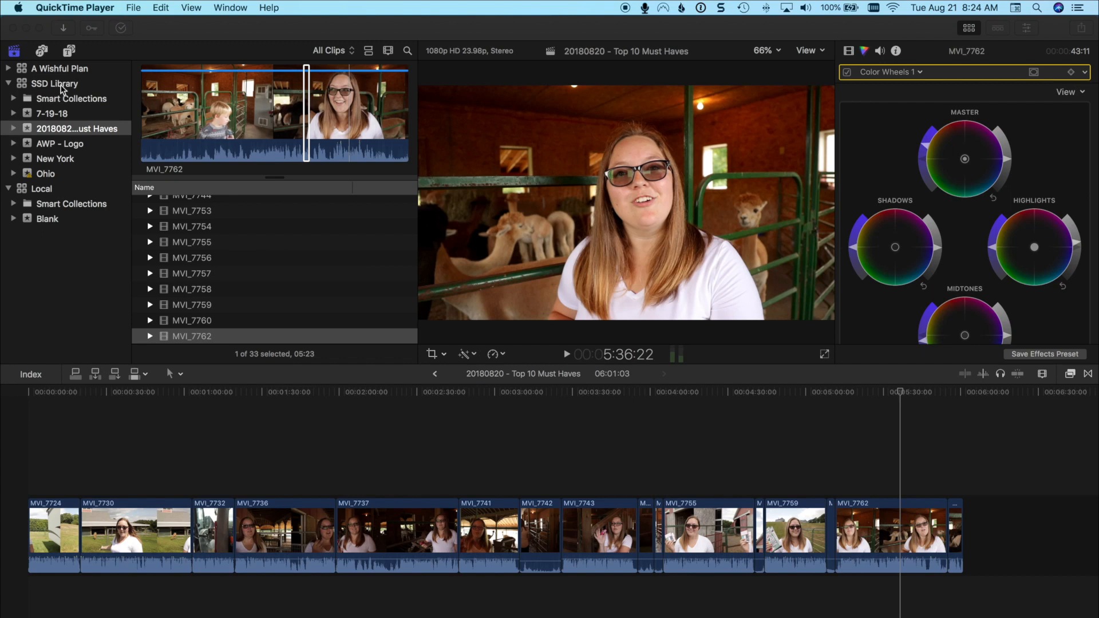
Select the SSD Library and look through the list of events inside the A Wishful Plan library.
click(62, 88)
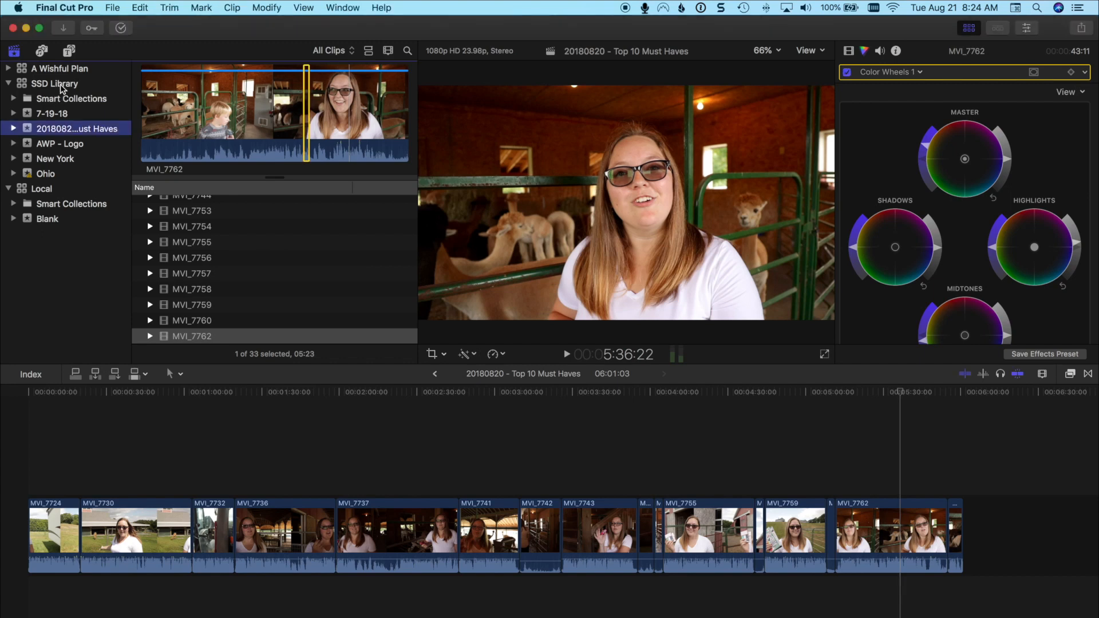
click(60, 84)
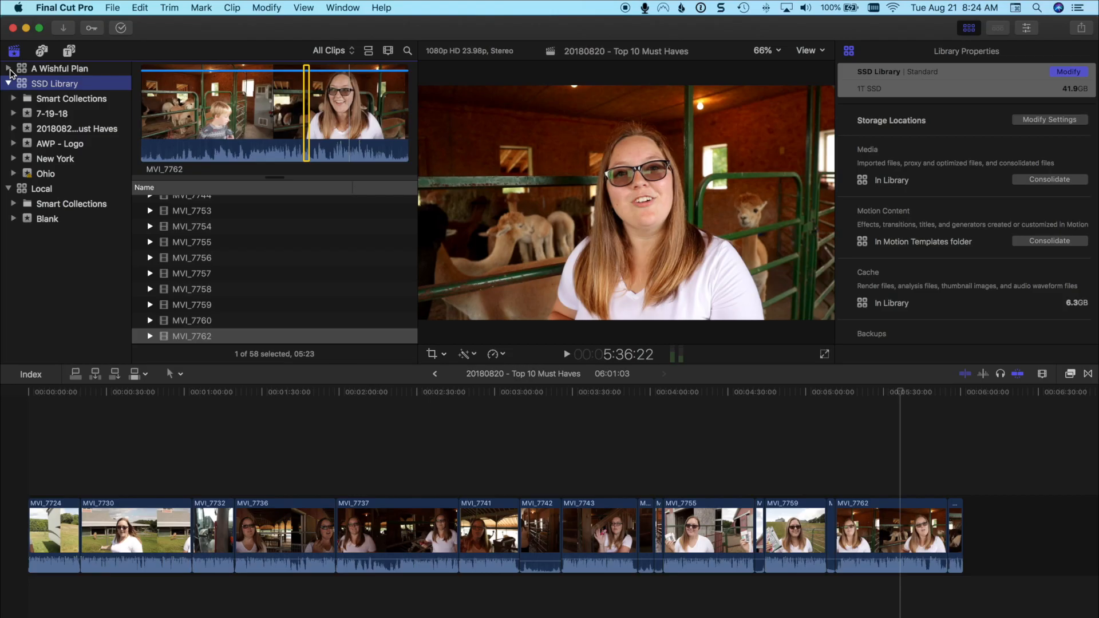
click(6, 69)
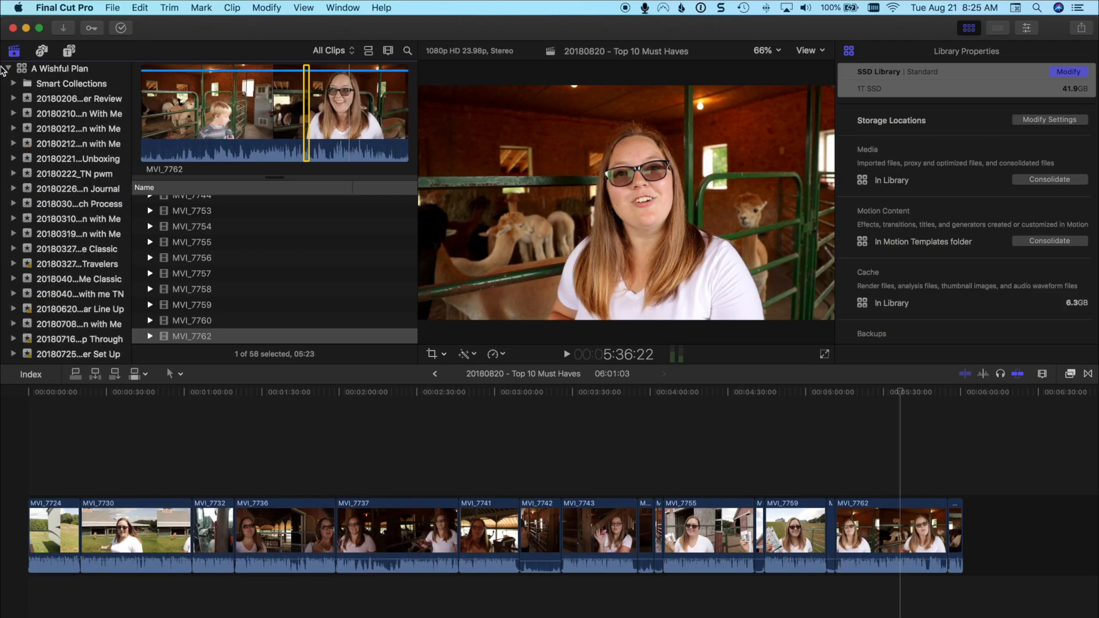
click(7, 69)
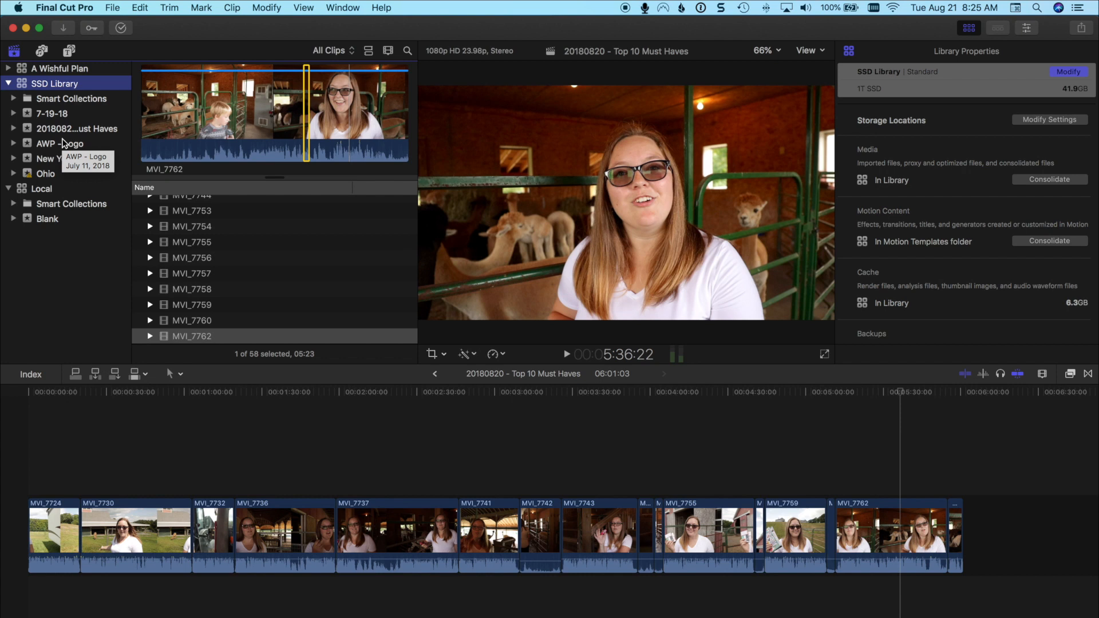
Create an event named "kentucky & Indiana" in SSD Library with a new 1080p HD, 1920x1080, 23.98p project, and select the event.
key(alt+n)
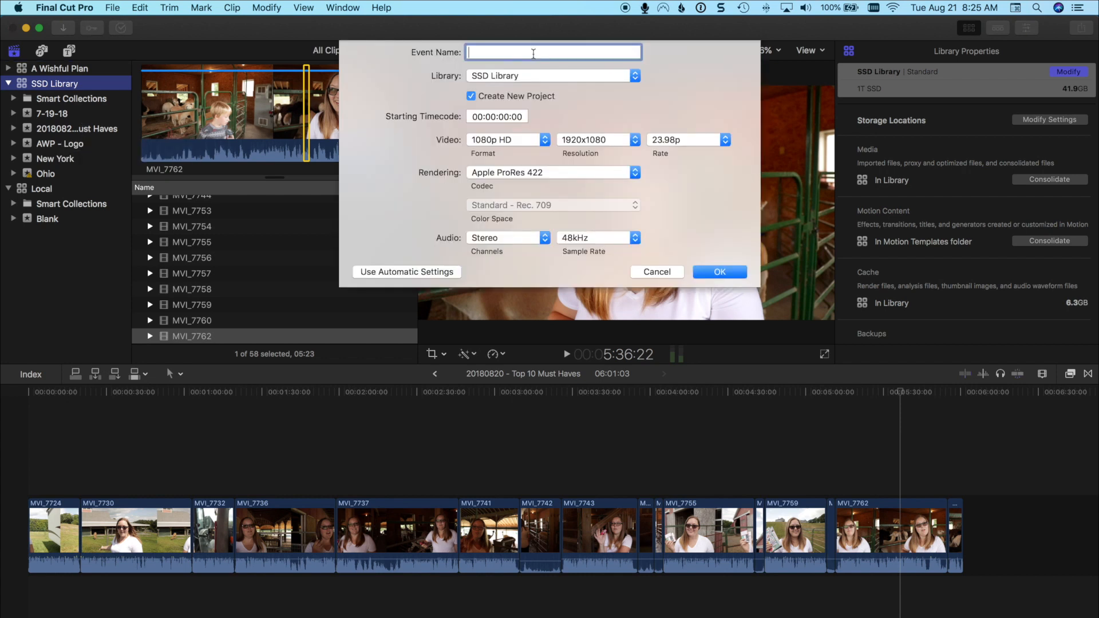
text(kentucky)
text( & )
text(l)
text(ndiana)
click(690, 140)
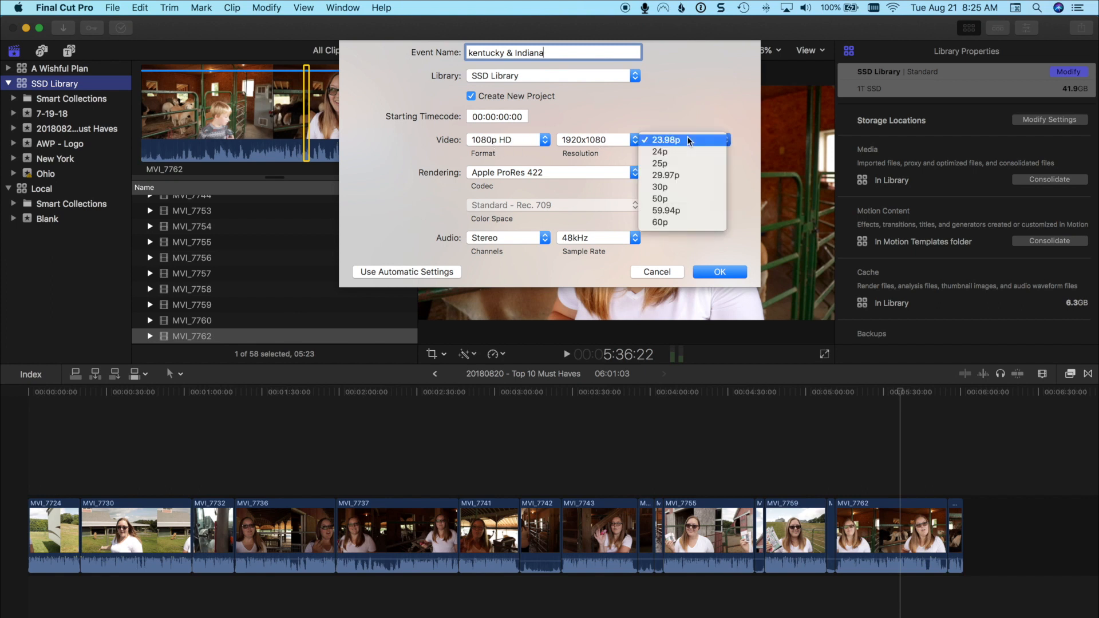
click(696, 124)
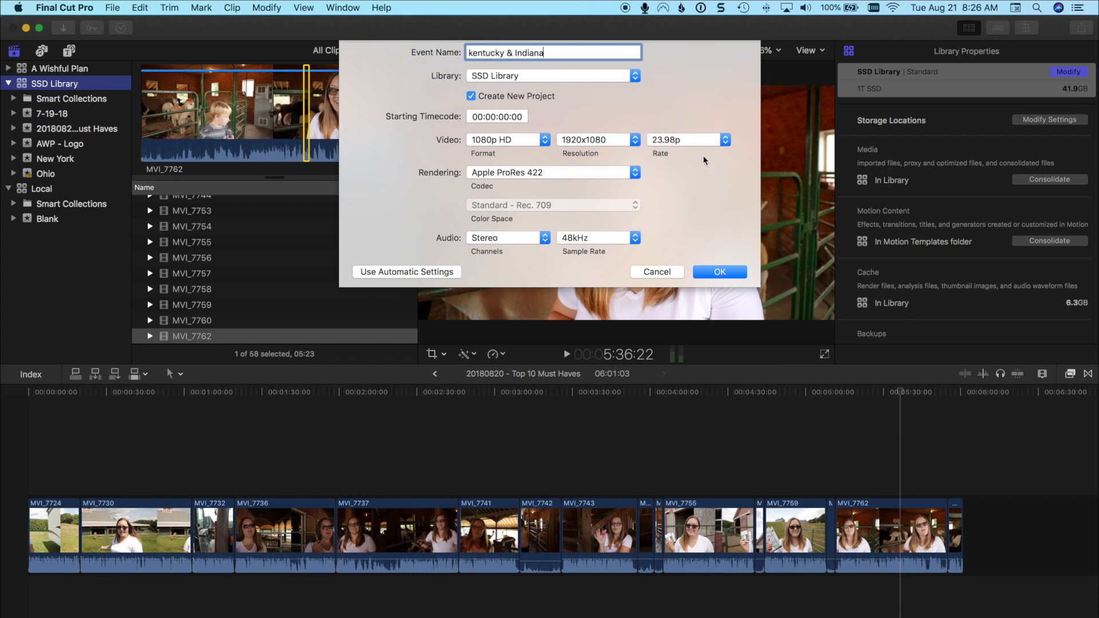
click(720, 273)
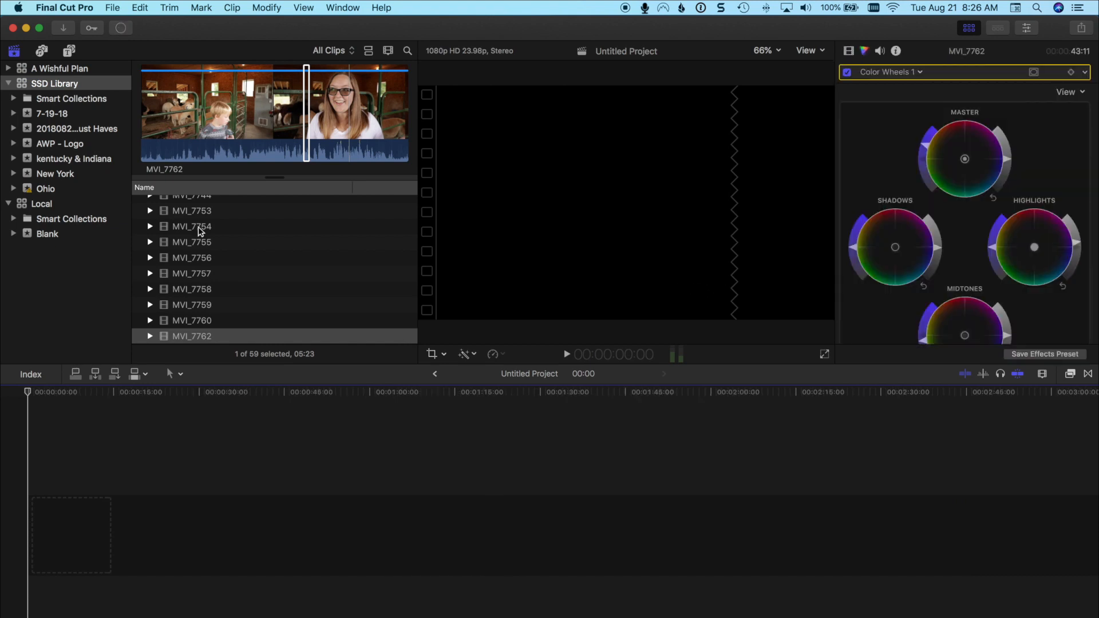
click(90, 158)
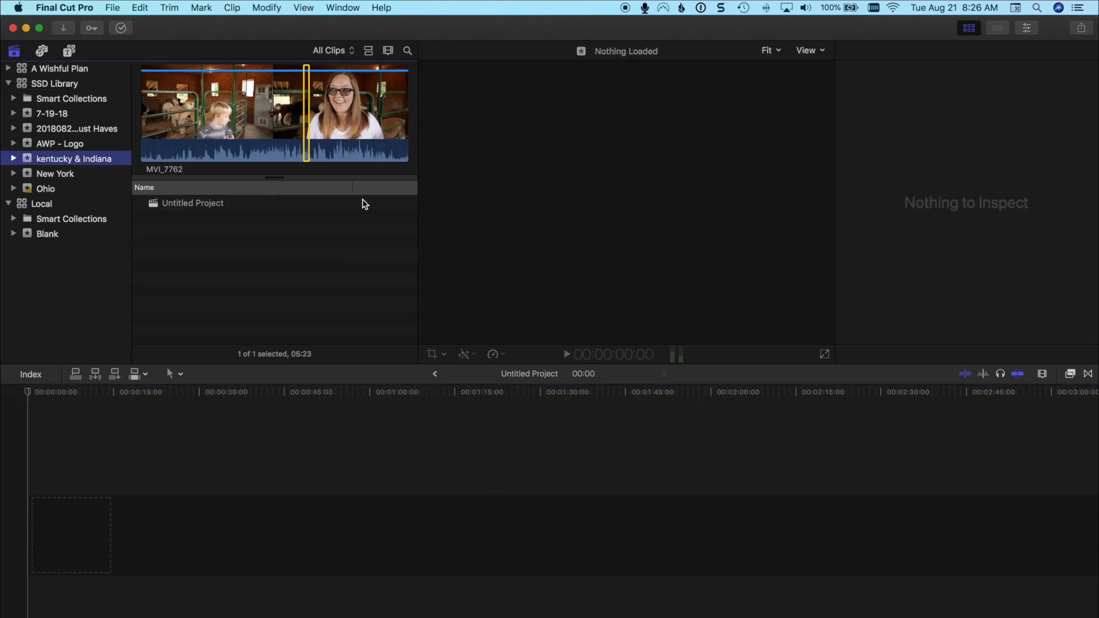
Switch to Finder and show the top-level folders of the 1T SSD drive in column view.
key(super+Tab)
key(super+Tab)
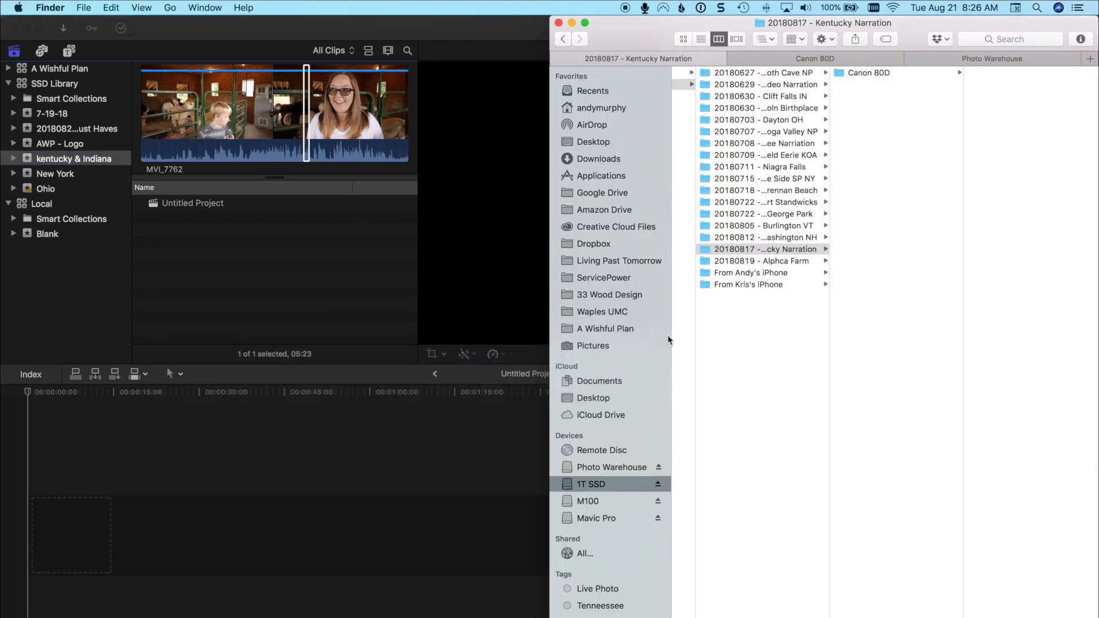
scroll(927, 305, left, 4)
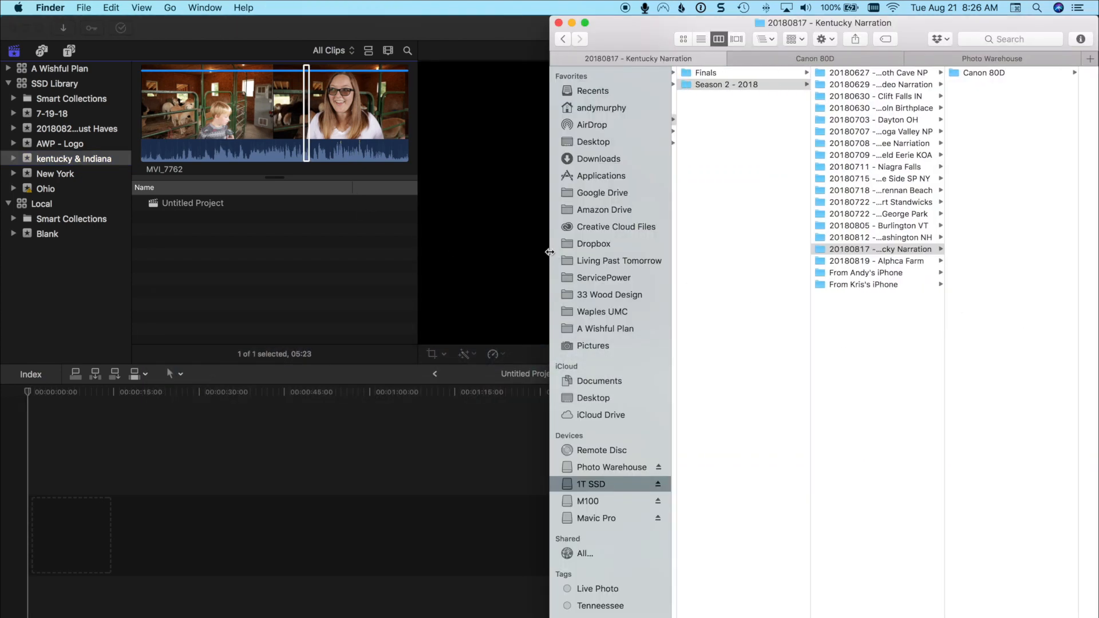
scroll(779, 252, left, 3)
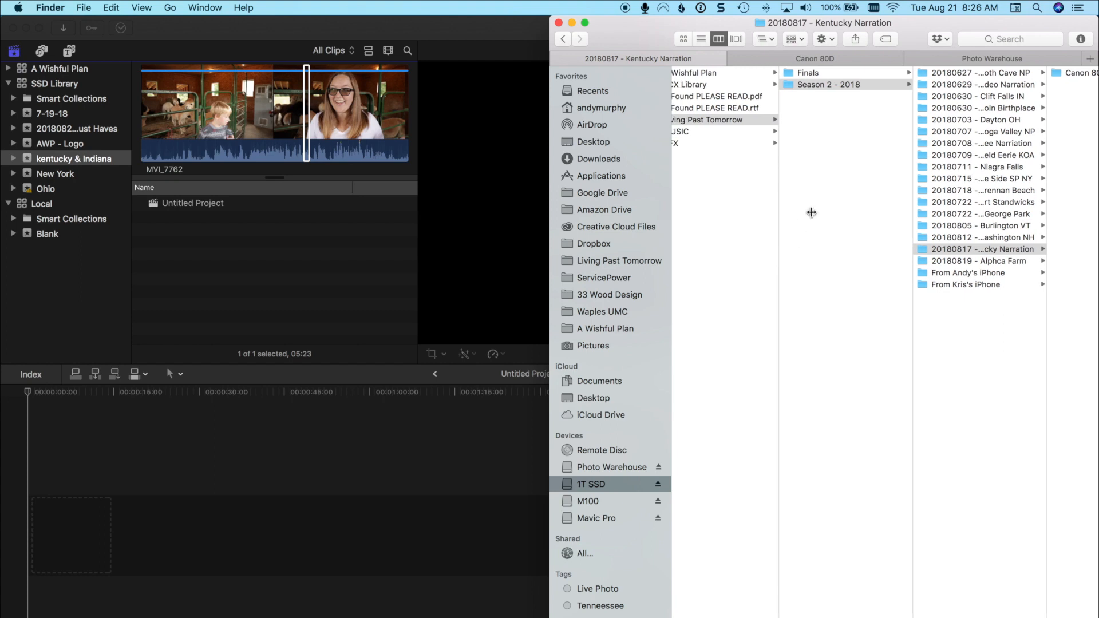
scroll(864, 141, left, 2)
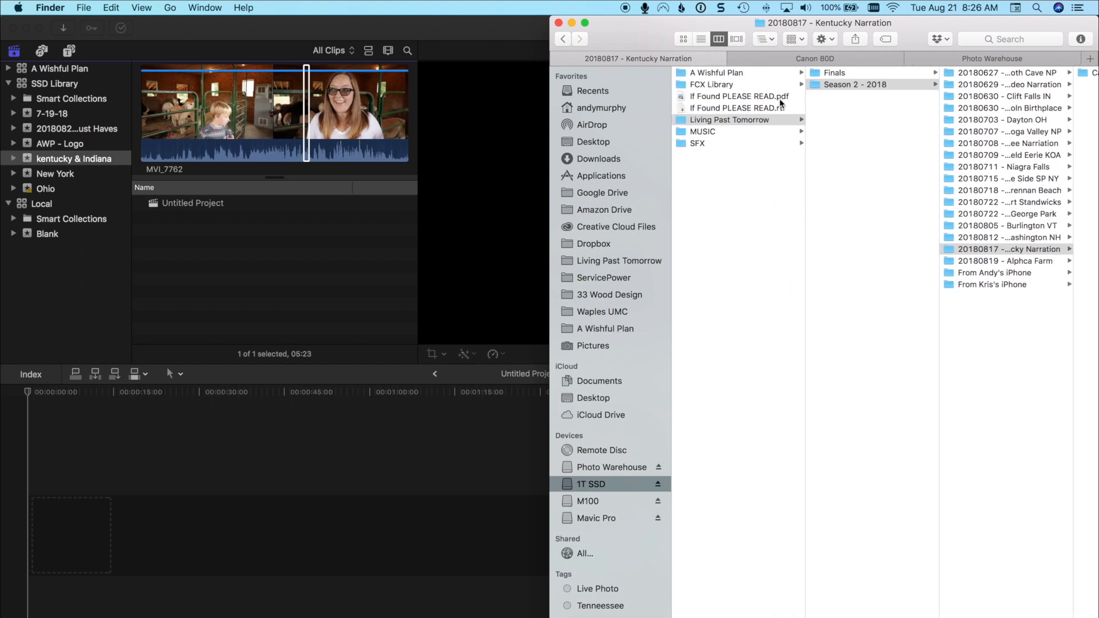
click(606, 481)
click(719, 39)
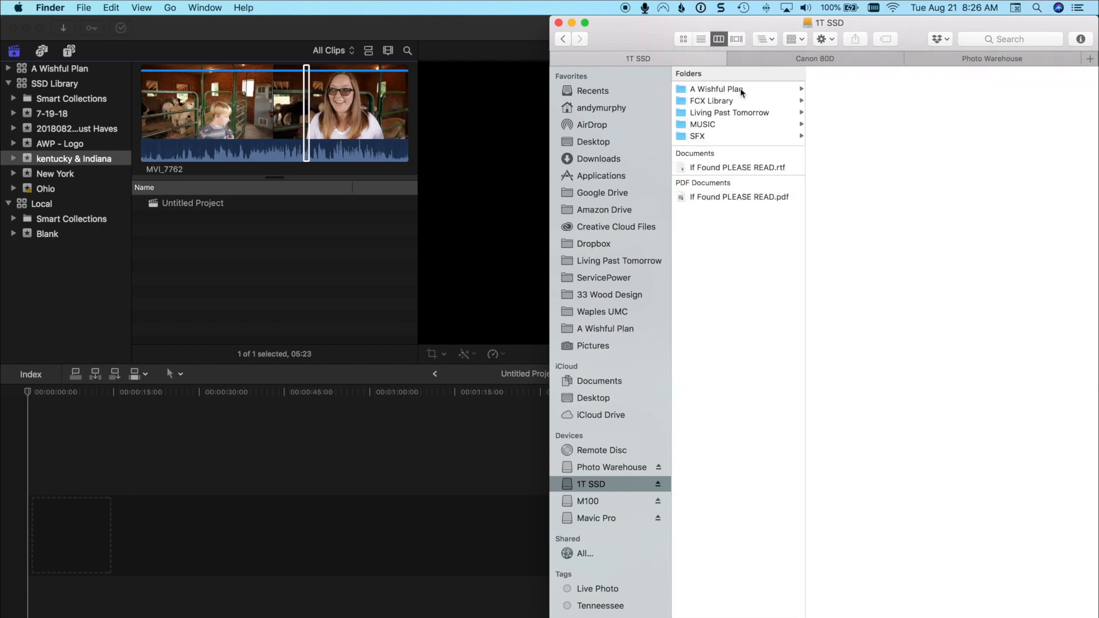
Examine the contents of the A Wishful Plan, FCX Library and Living Past Tomorrow folders, including Finals and Season 2 - 2018.
click(741, 89)
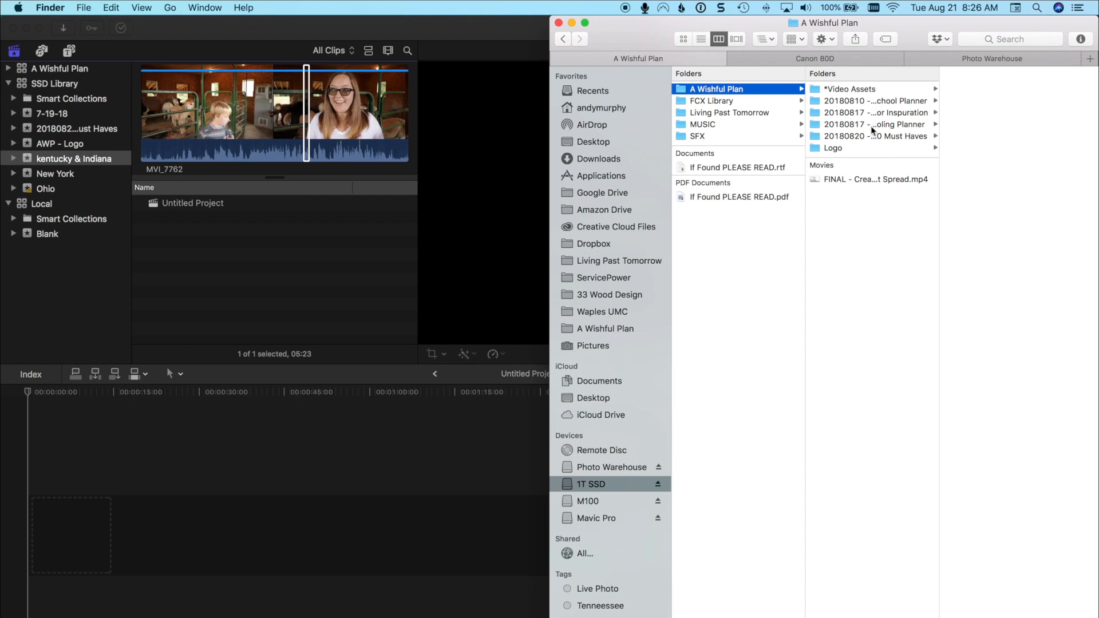
click(742, 102)
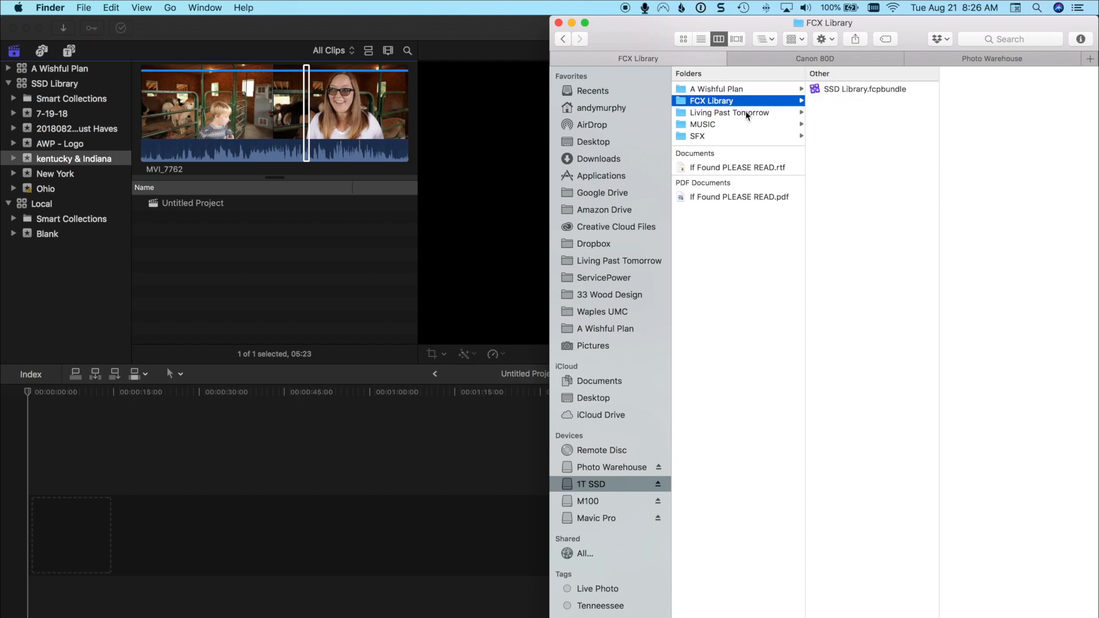
click(746, 112)
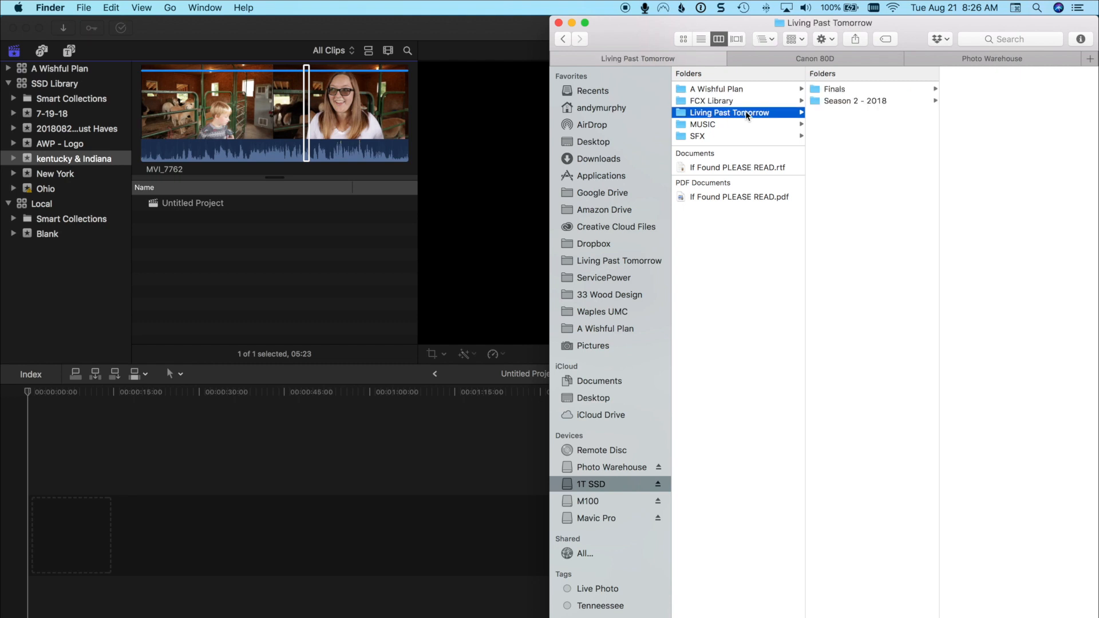
click(860, 91)
click(860, 101)
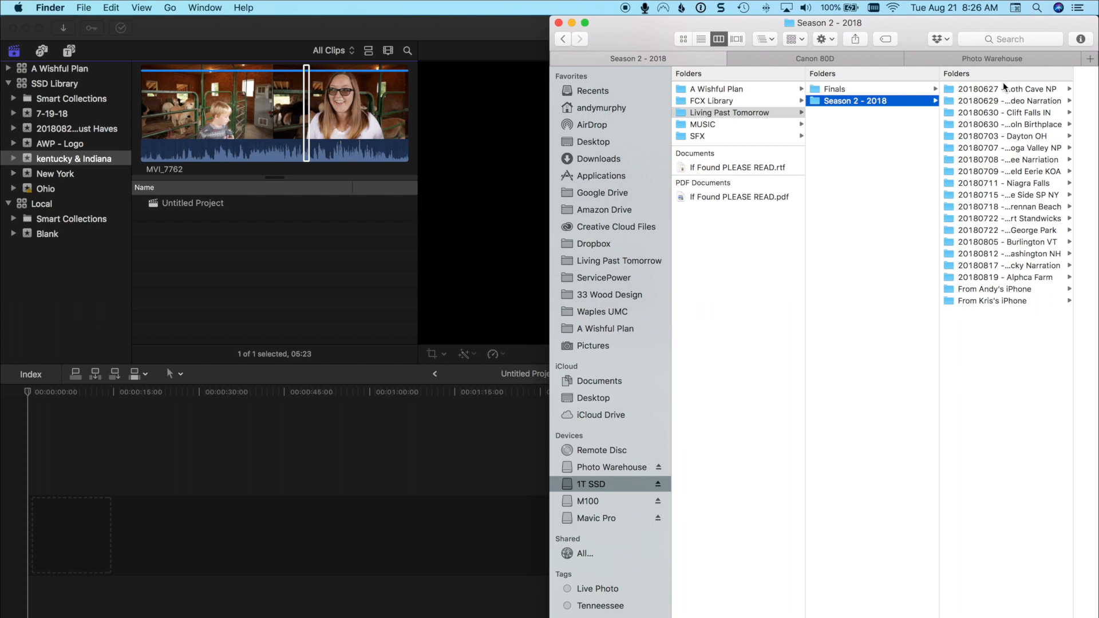
Look through the music tracks in the MUSIC folder and the effects files in the SFX folder.
click(744, 125)
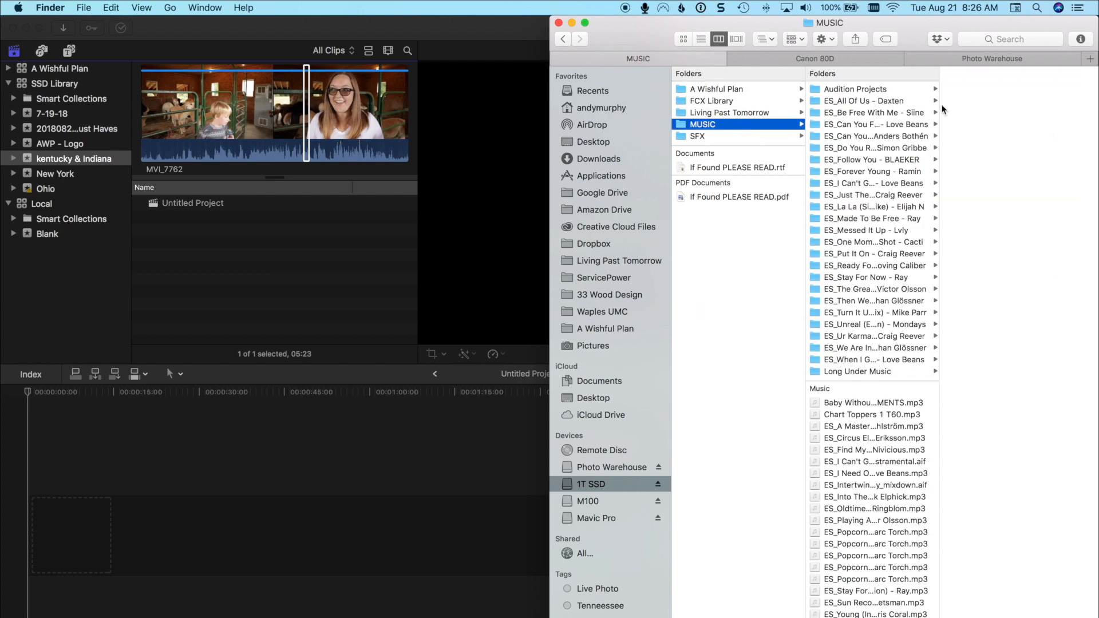
scroll(880, 363, down, 1)
scroll(879, 363, up, 2)
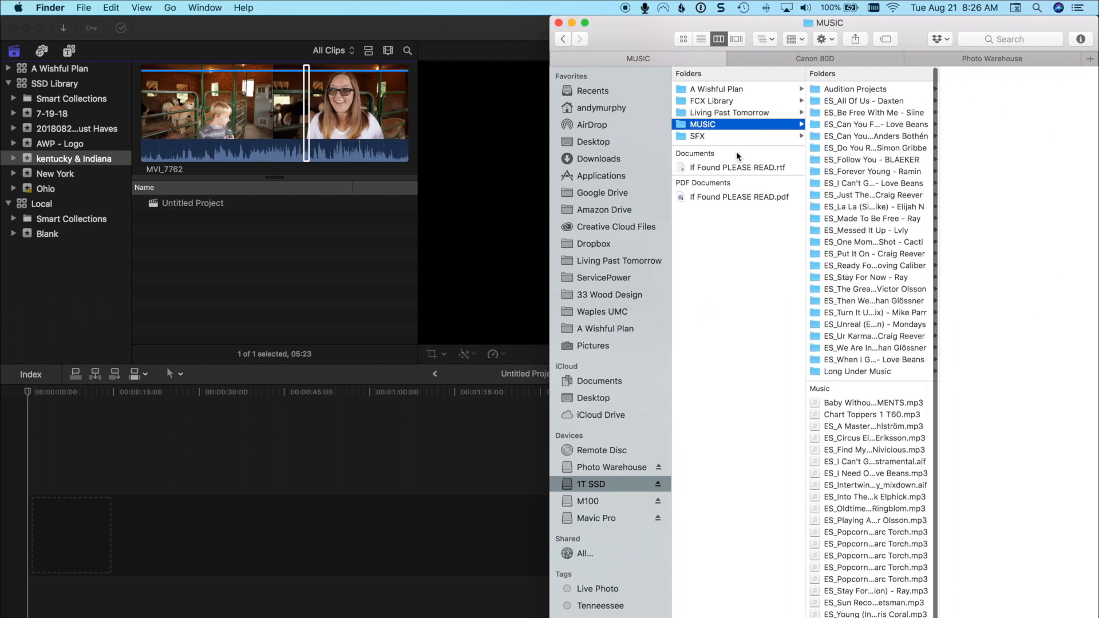
click(727, 134)
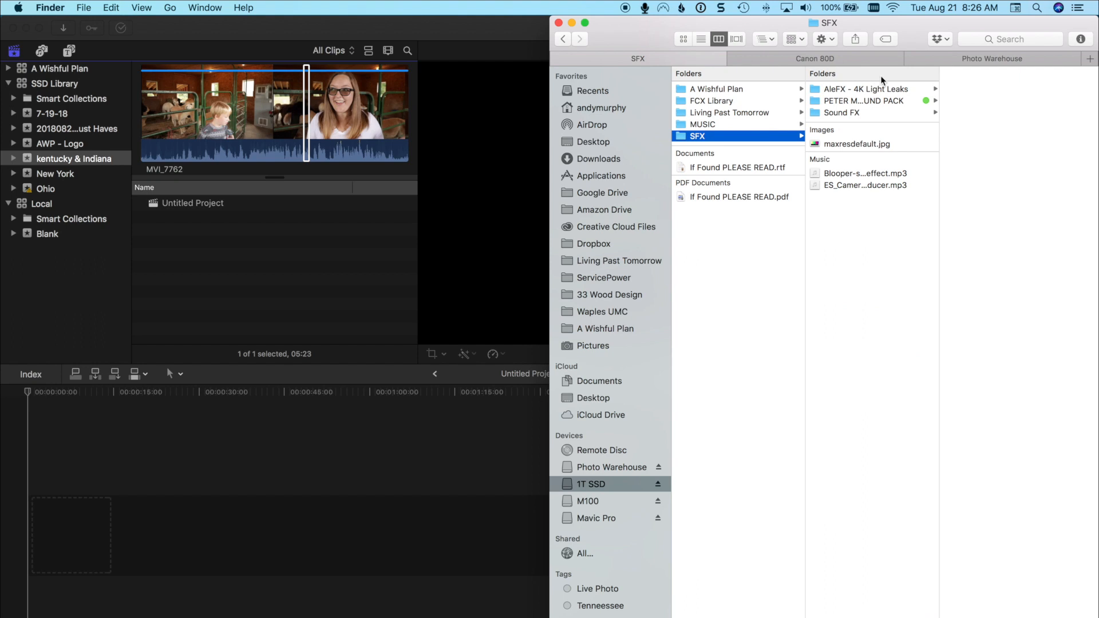
Open Season 2 - 2018 inside Living Past Tomorrow and widen its column enough to show the full folder names.
click(747, 113)
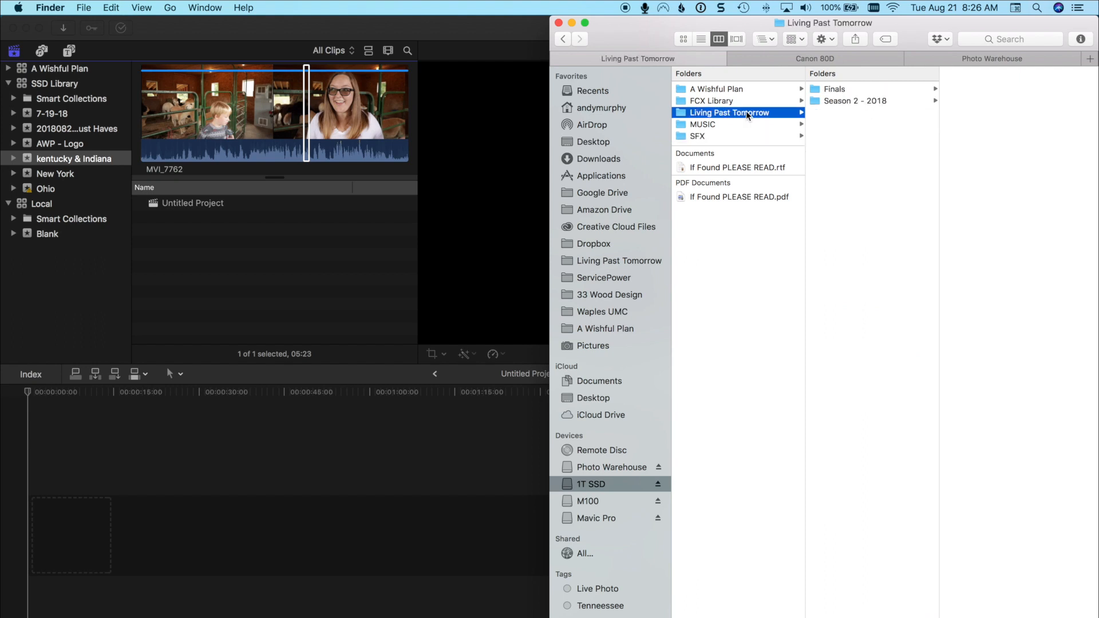
click(848, 102)
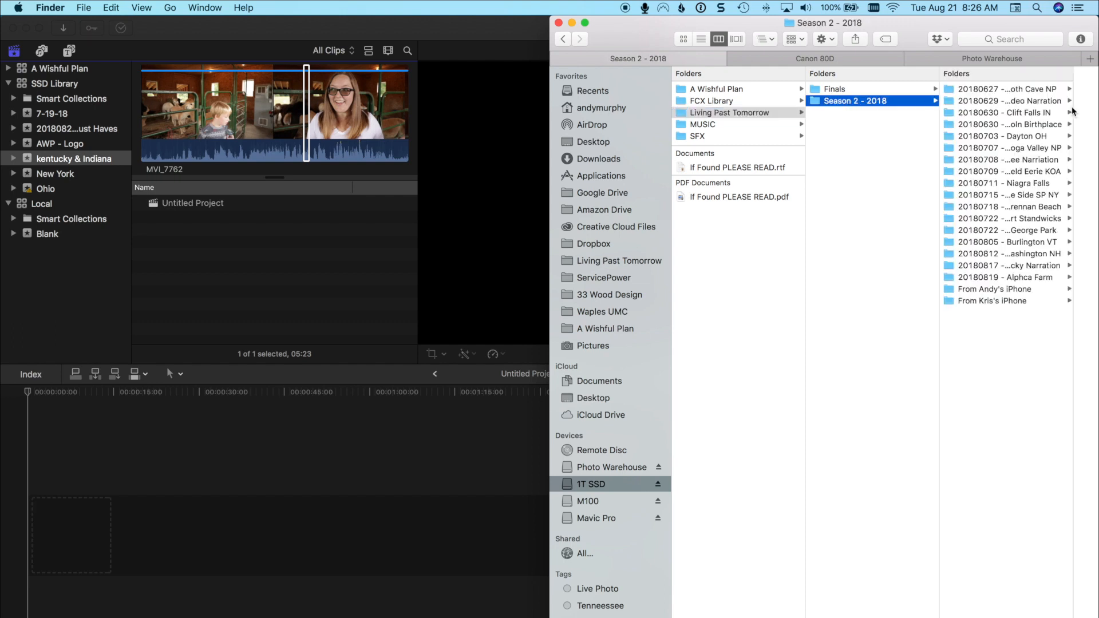
drag(1073, 111, 1090, 114)
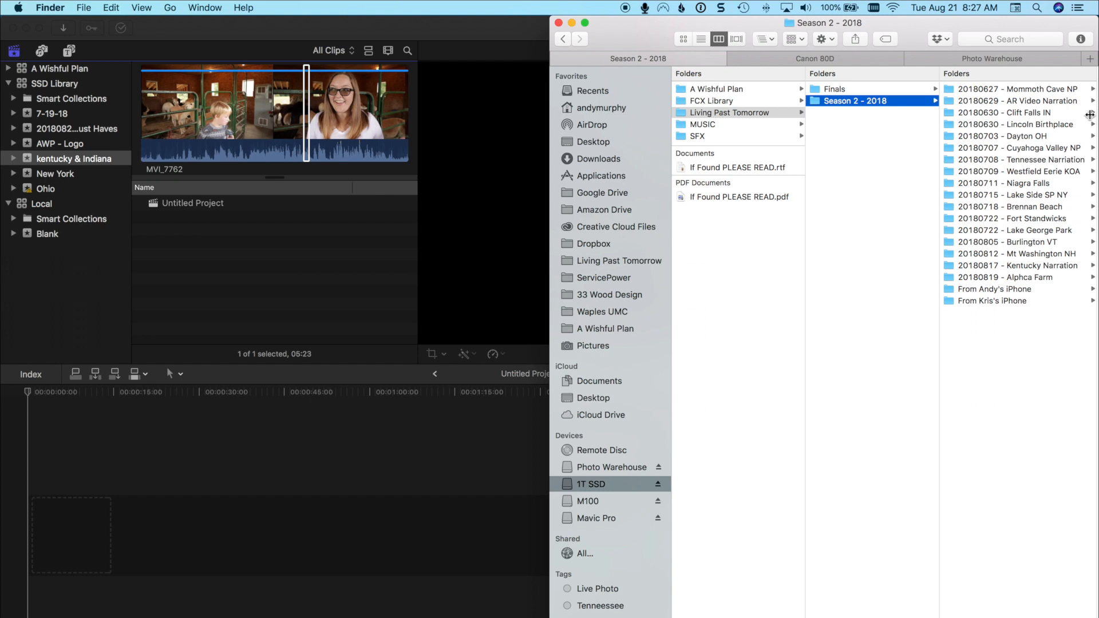
Examine the Mommoth Cave, RAW and Singing Hills RV Park subfolders of the 20180627 - Mommoth Cave NP folder.
click(1040, 91)
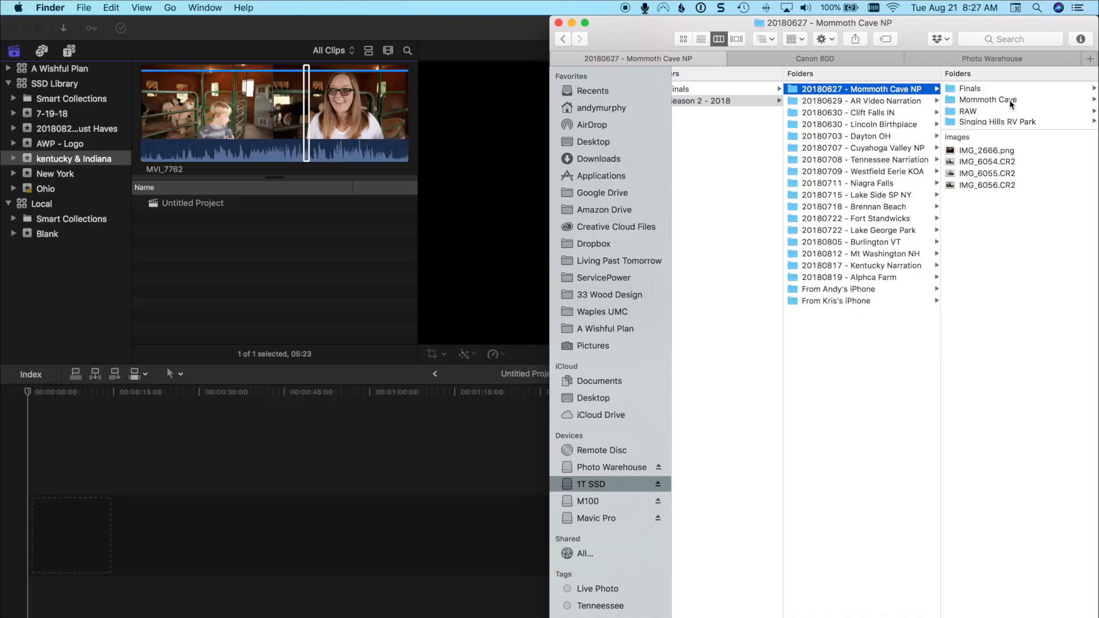
click(1011, 101)
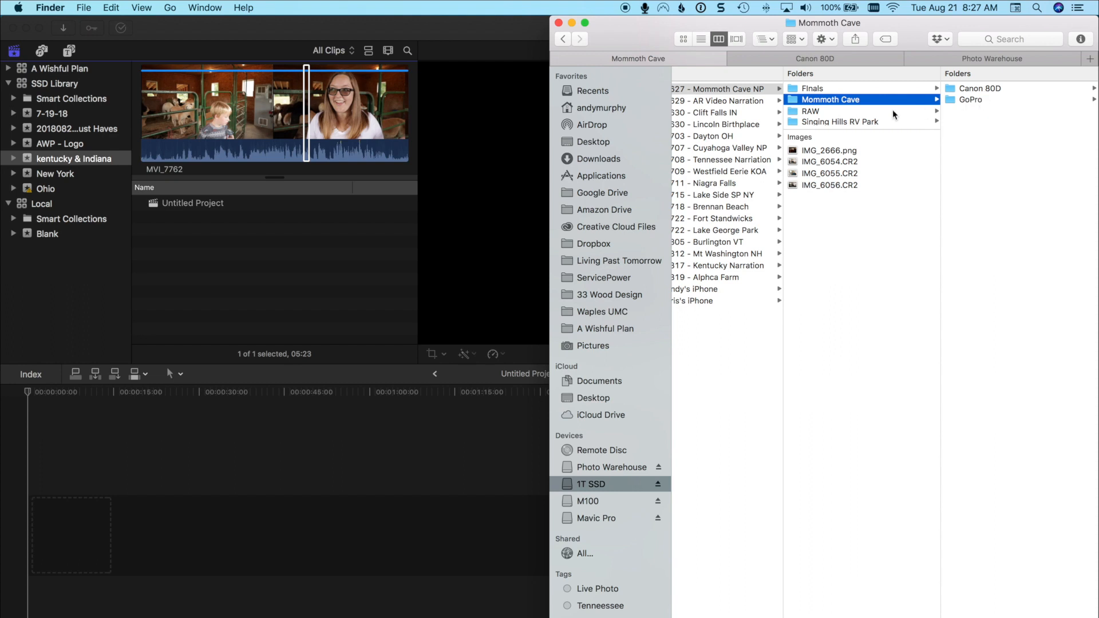
click(818, 115)
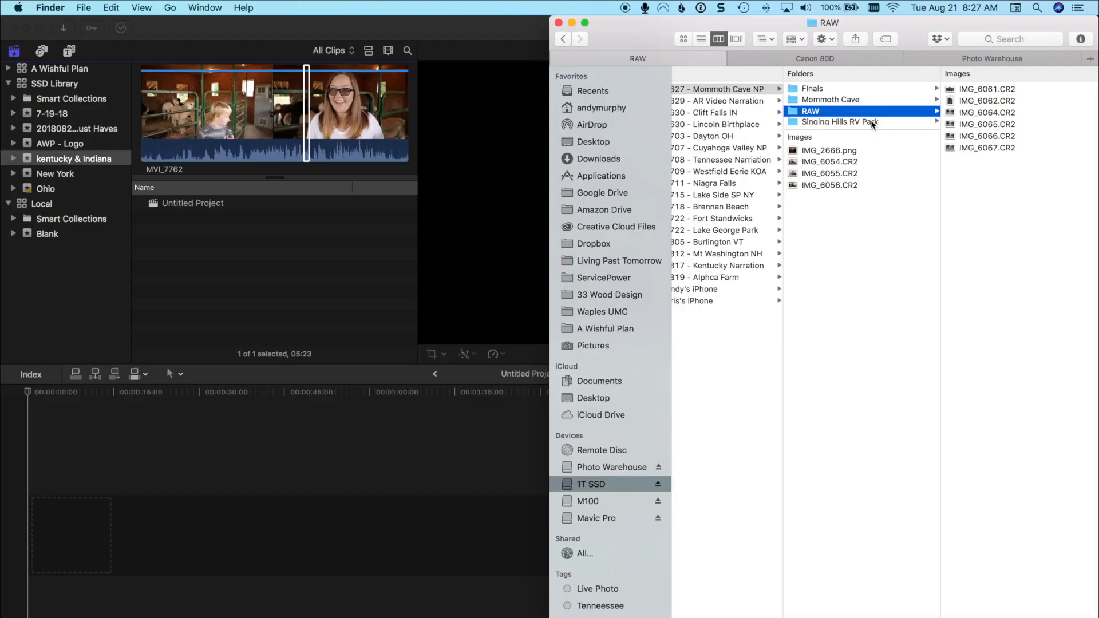
click(872, 121)
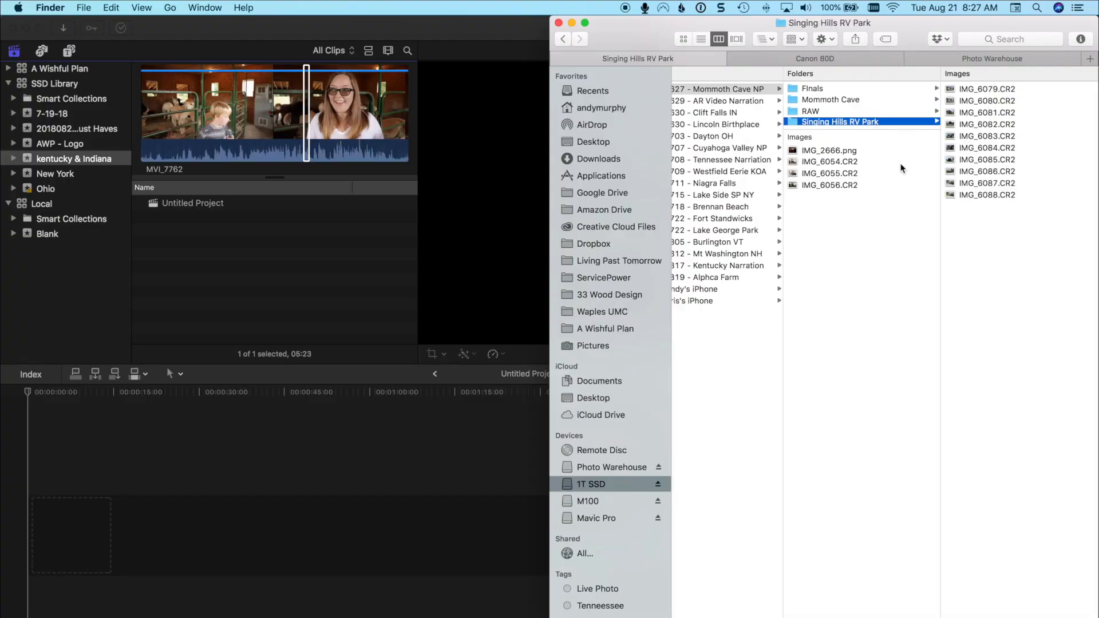
scroll(902, 168, left, 5)
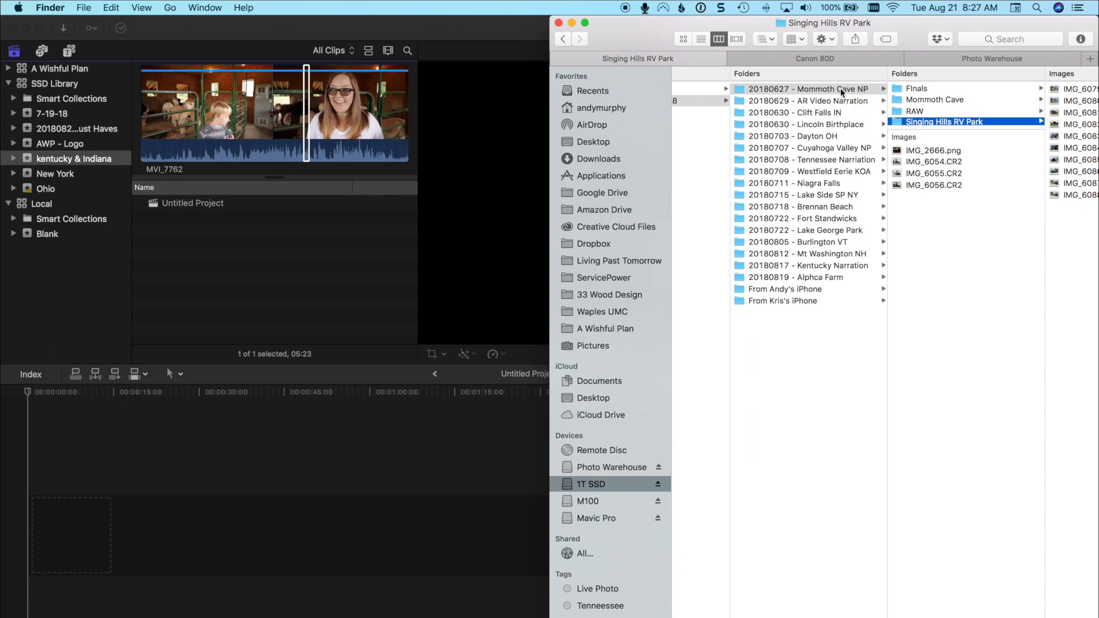
Import the 20180627 - Mommoth Cave NP folder into the kentucky & Indiana event in Final Cut Pro and expand the event.
click(826, 90)
drag(826, 90, 243, 263)
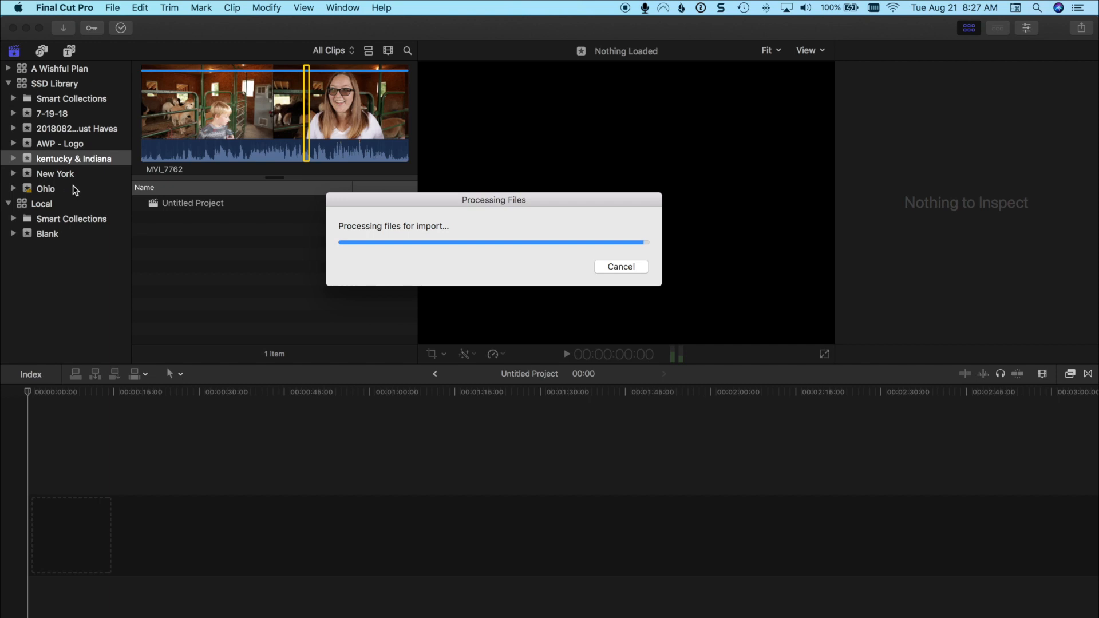
click(14, 161)
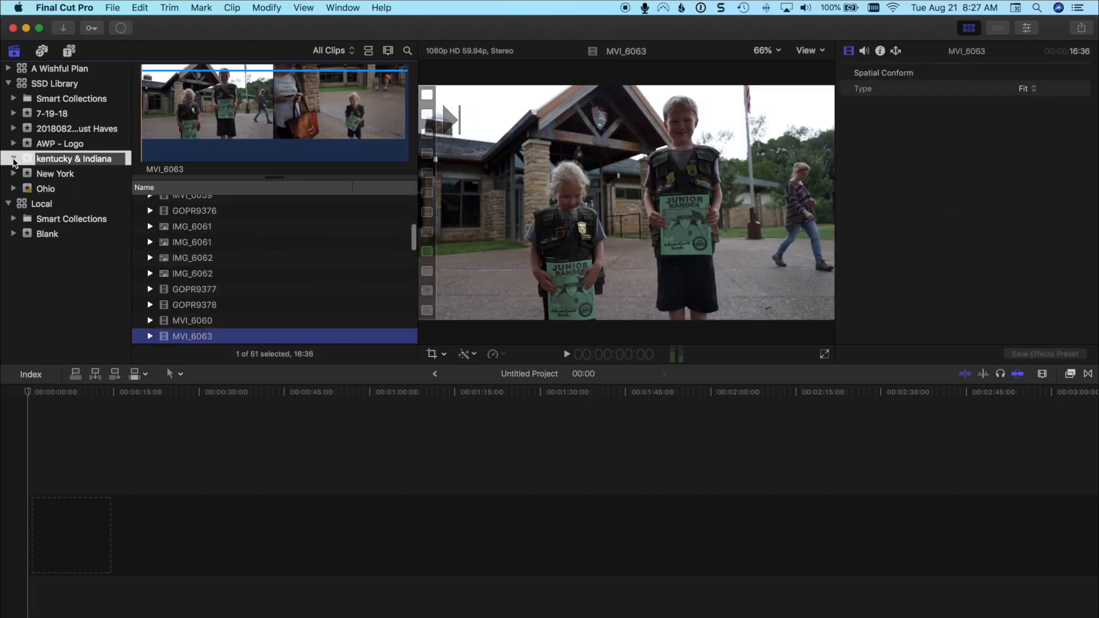
Review the imported clips in the event's Cave NP, Canon 80D and dashcam keyword collections.
click(75, 177)
scroll(218, 234, up, 5)
scroll(225, 234, down, 10)
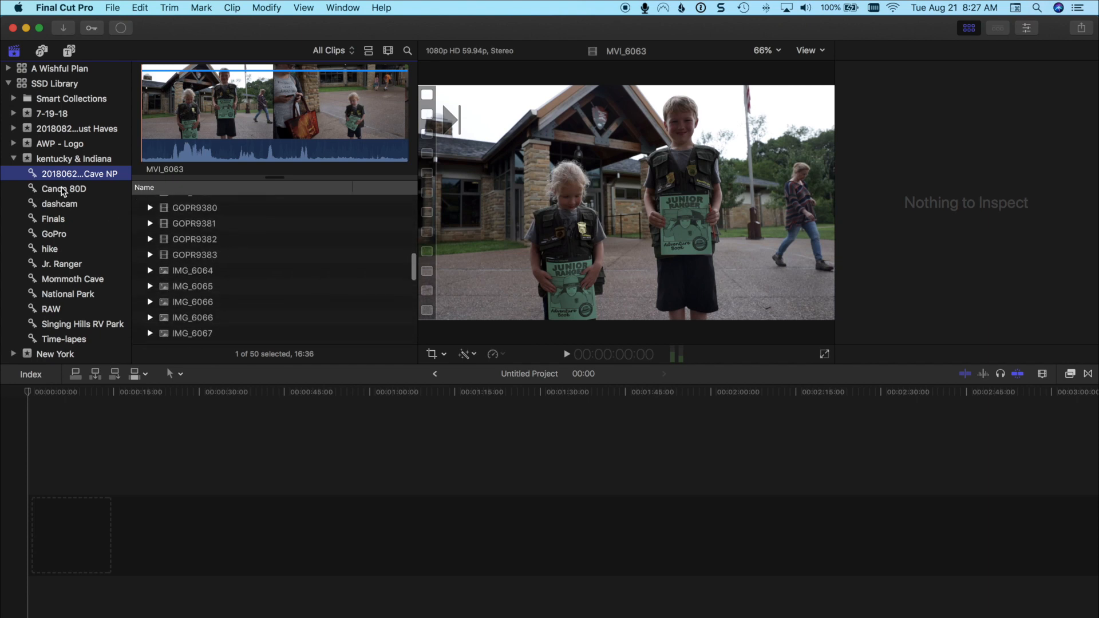
click(78, 191)
scroll(195, 226, up, 3)
scroll(198, 226, down, 3)
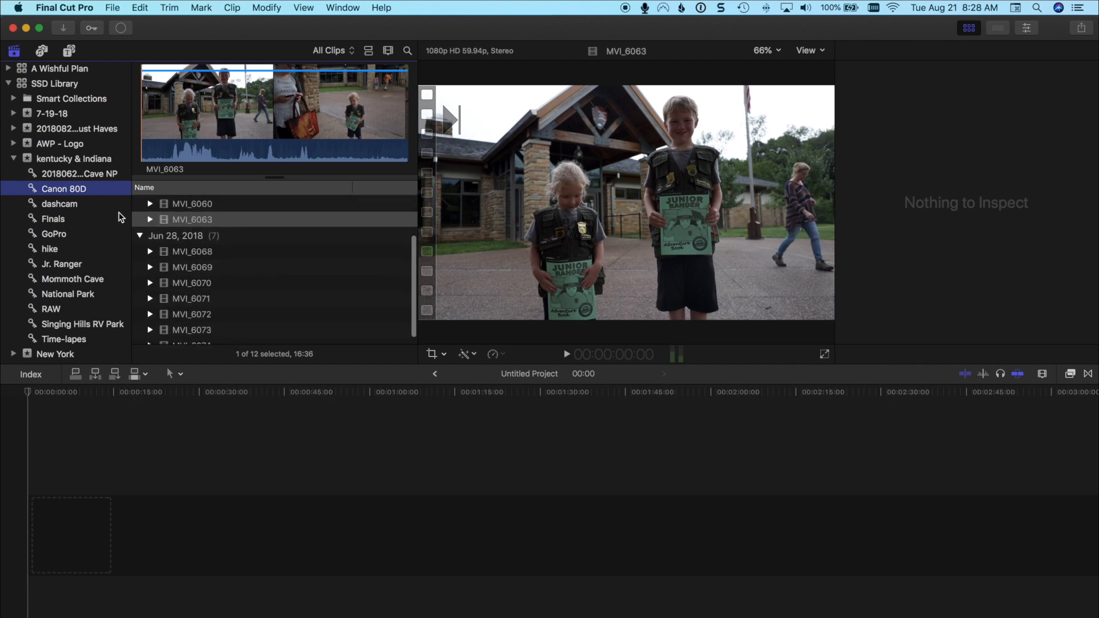
click(71, 205)
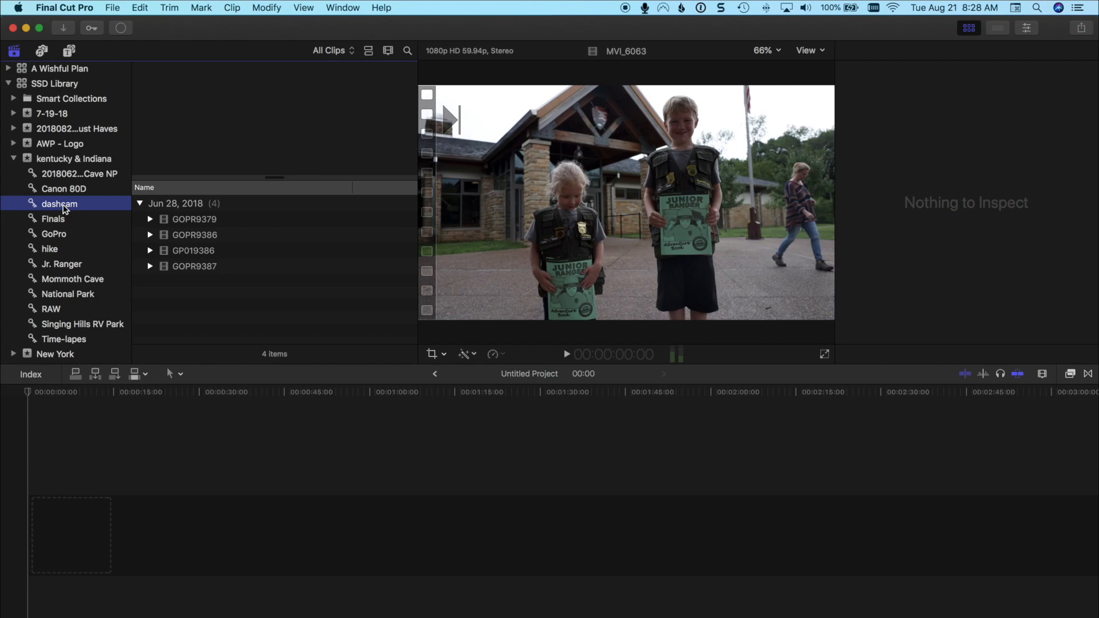
Switch to Finder and open the GoPro folder inside Mommoth Cave.
key(super+Tab)
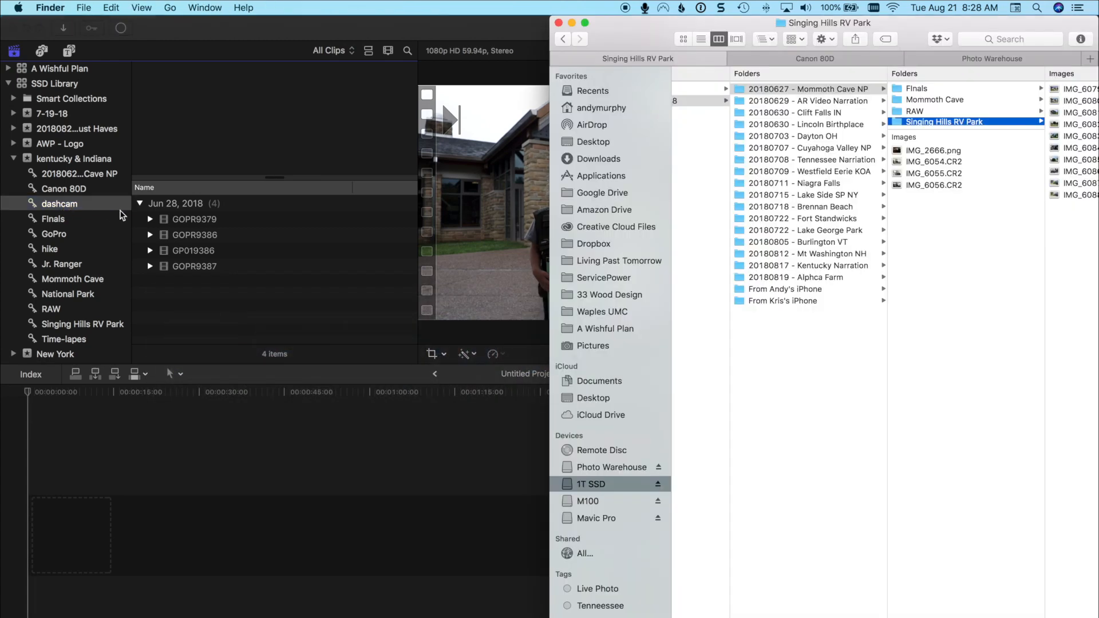
click(925, 99)
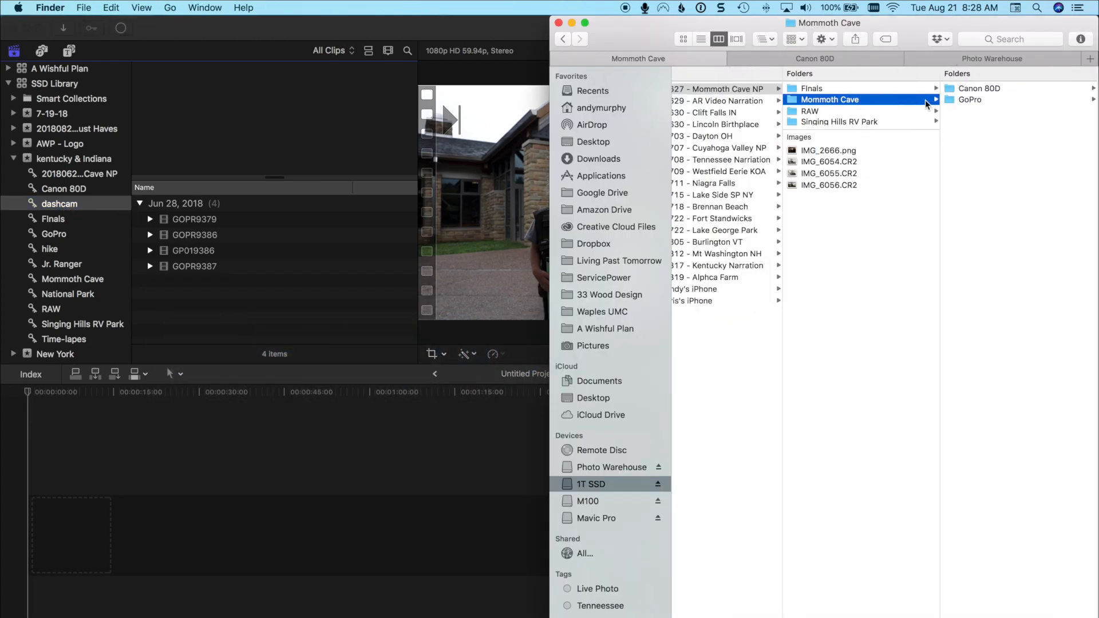
click(982, 99)
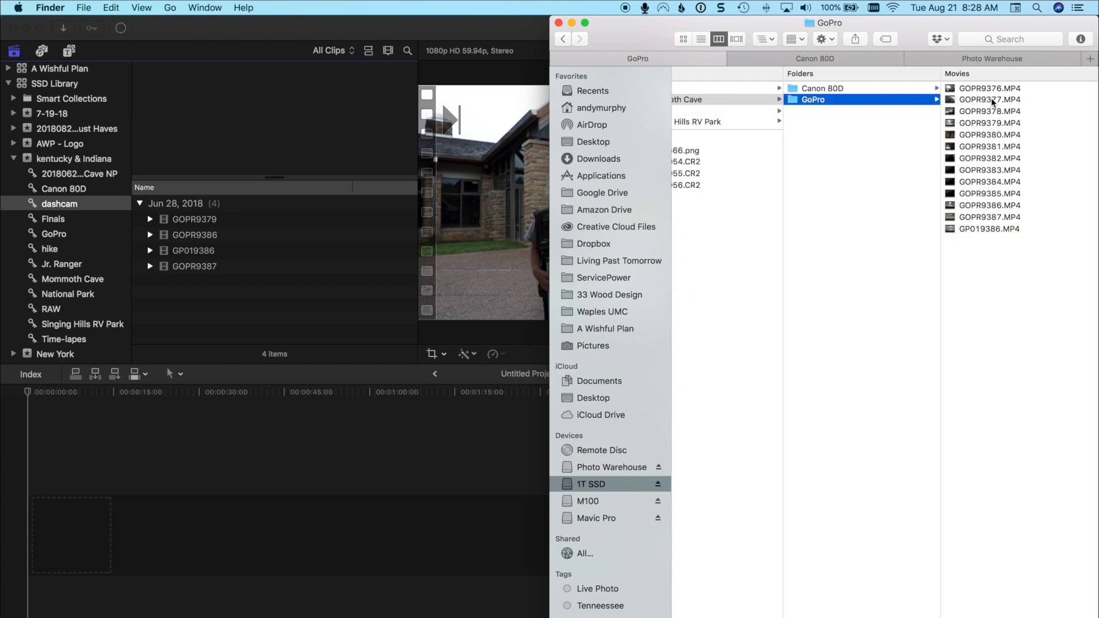
Preview the first GoPro clips, from GOPR9376.MP4 through GOPR9379.MP4, to find the dashcam footage.
click(1000, 89)
key(space)
key(Down)
key(space)
key(Down)
key(Down)
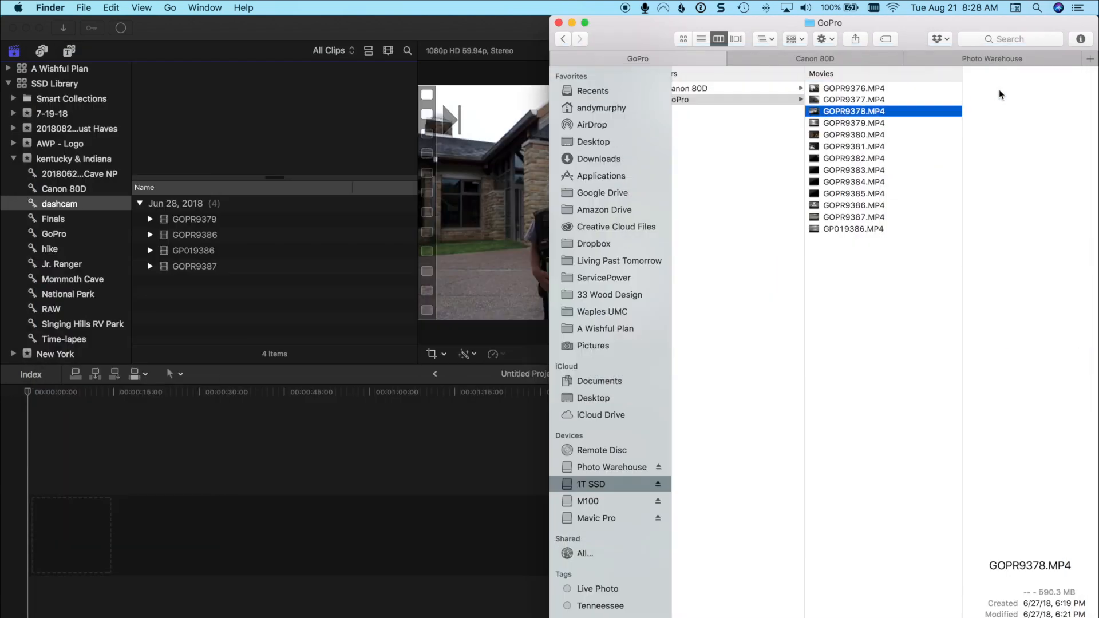
key(Down)
key(Up)
key(space)
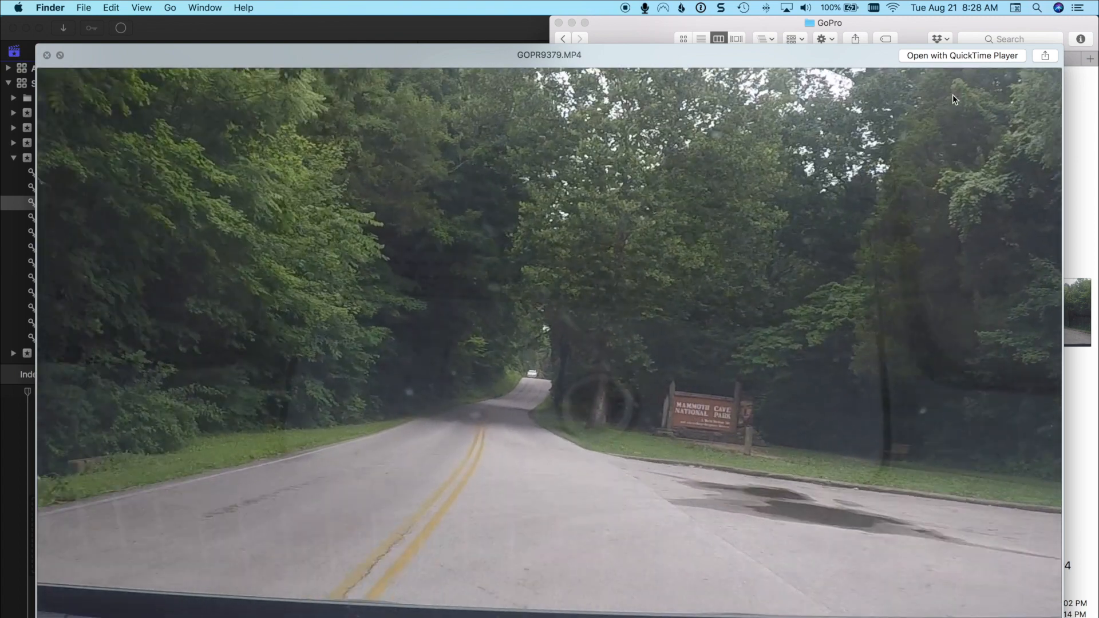
key(space)
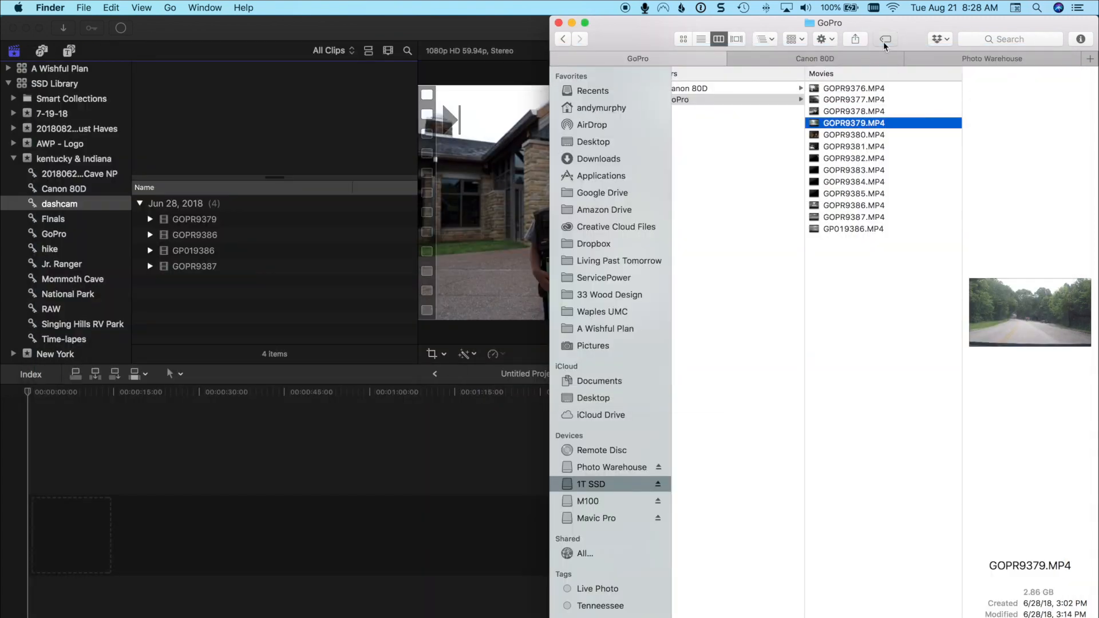
Review the tags assigned to GOPR9379.MP4 and GP019386.MP4 in the GoPro folder.
click(885, 40)
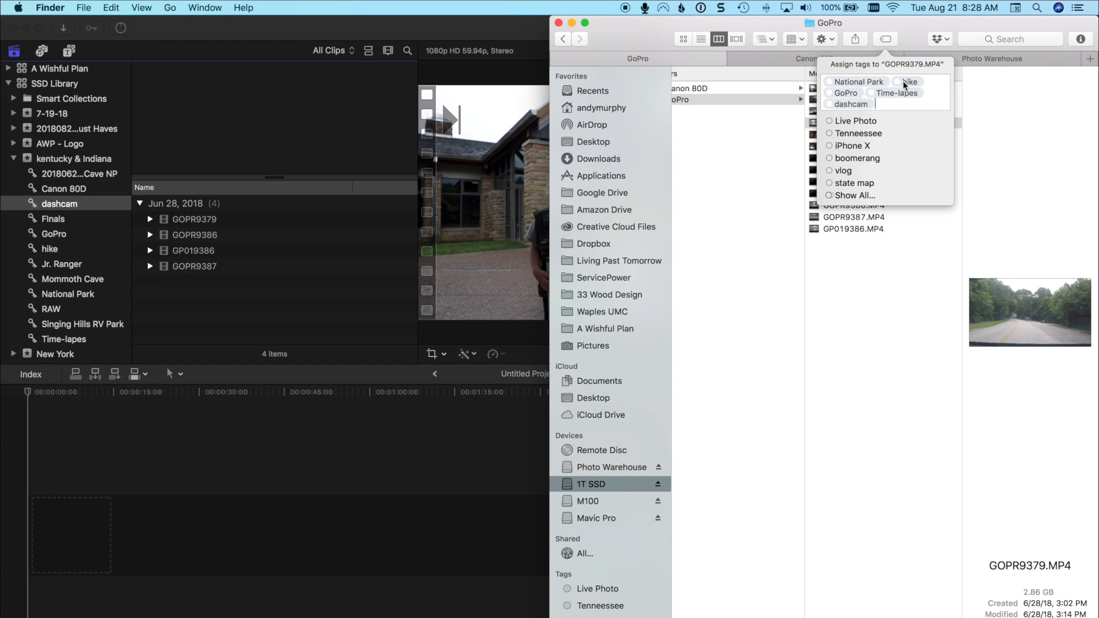
click(890, 292)
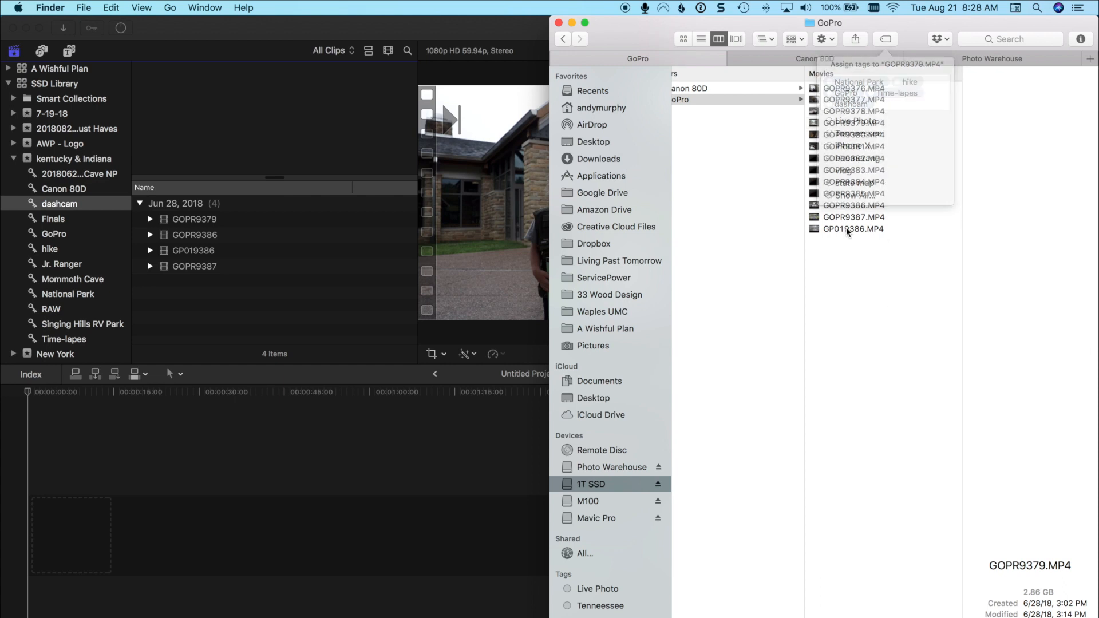
click(847, 183)
click(885, 39)
click(885, 229)
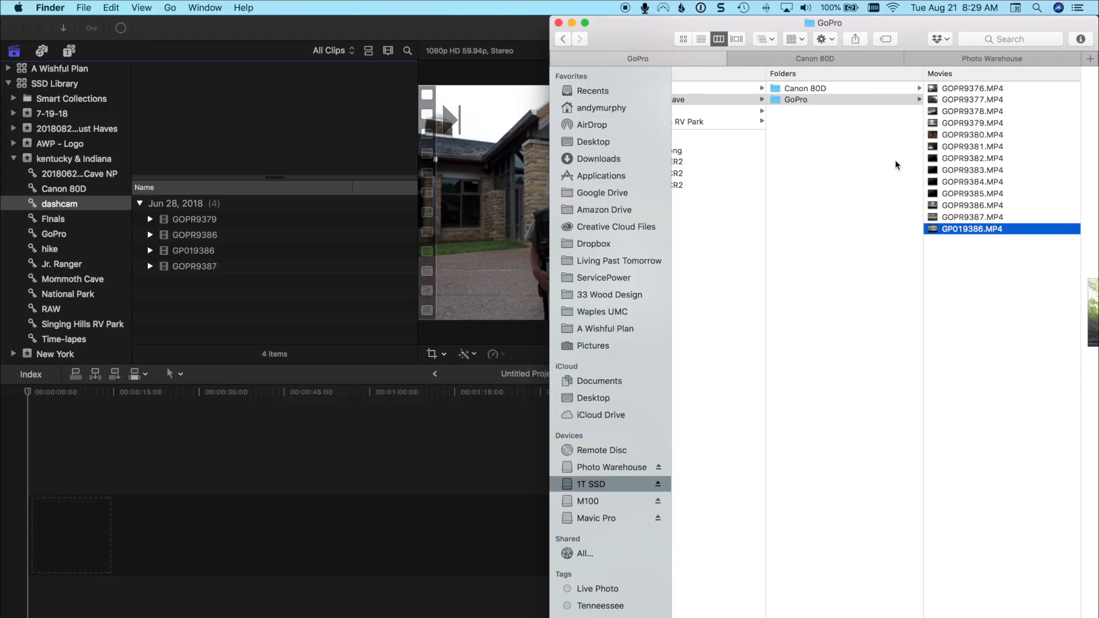
Import the 20180630 - Clift Falls IN folder from Finder into the kentucky & Indiana event in Final Cut Pro.
scroll(897, 165, left, 10)
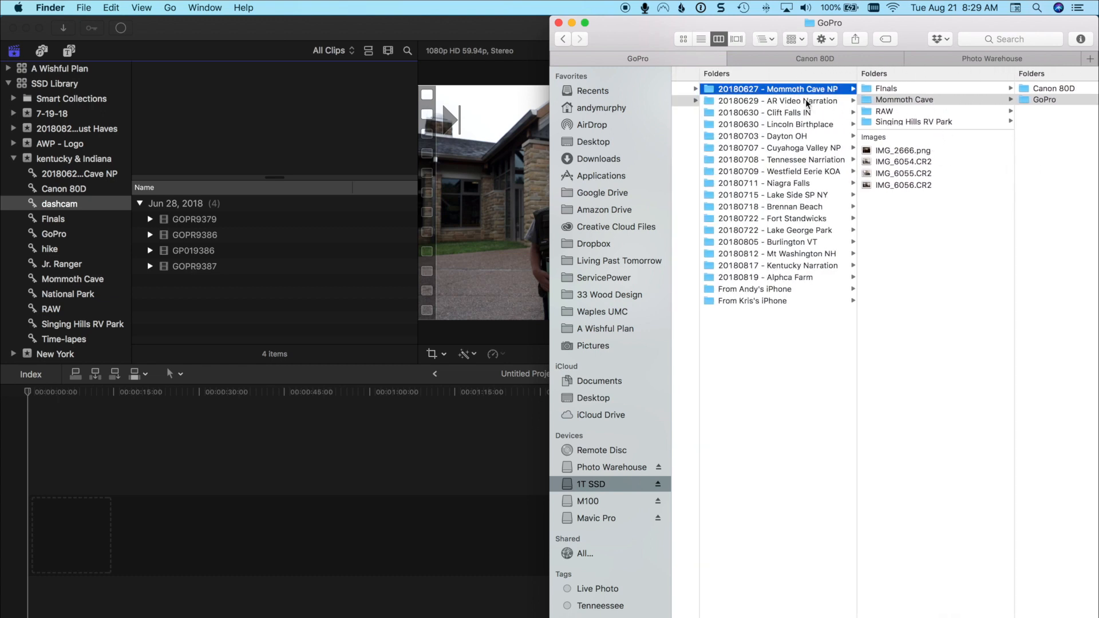
click(825, 102)
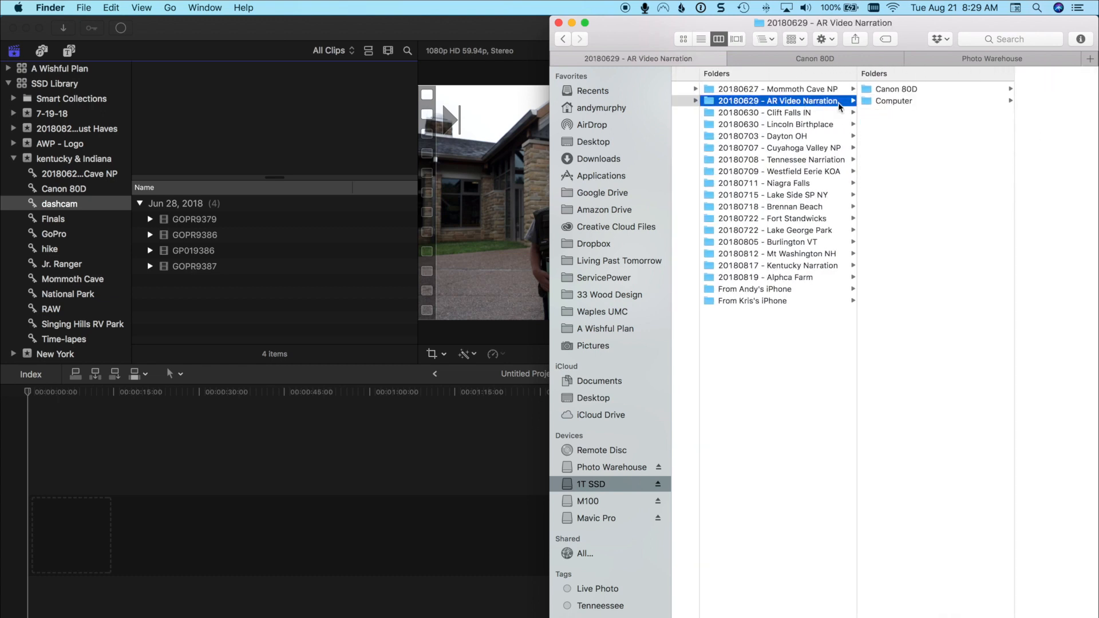
click(805, 113)
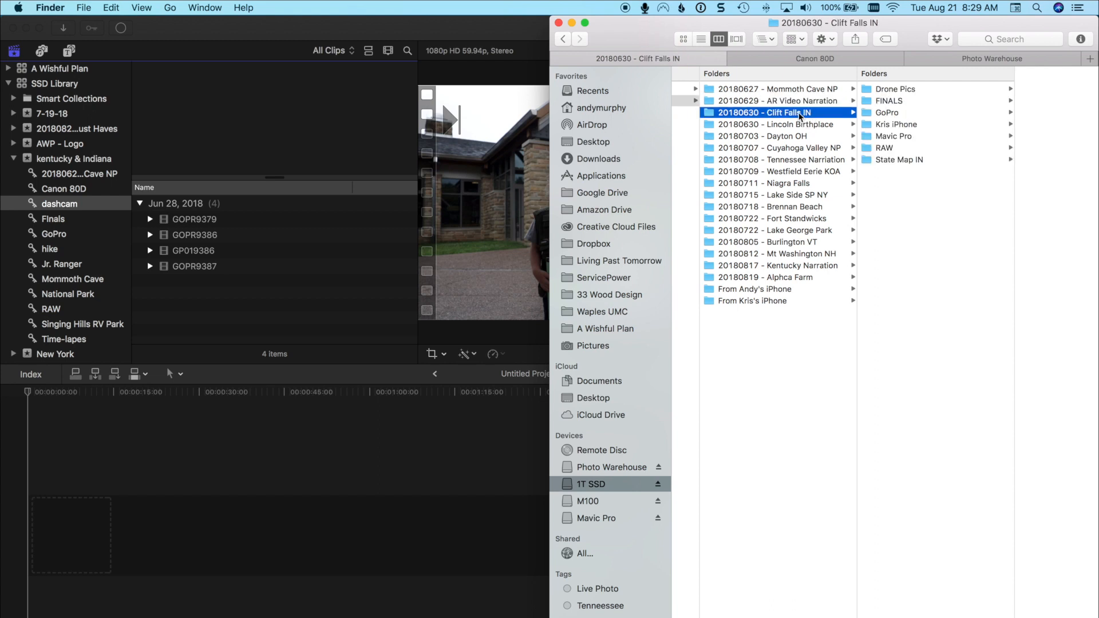
drag(786, 117, 816, 118)
click(91, 160)
click(90, 160)
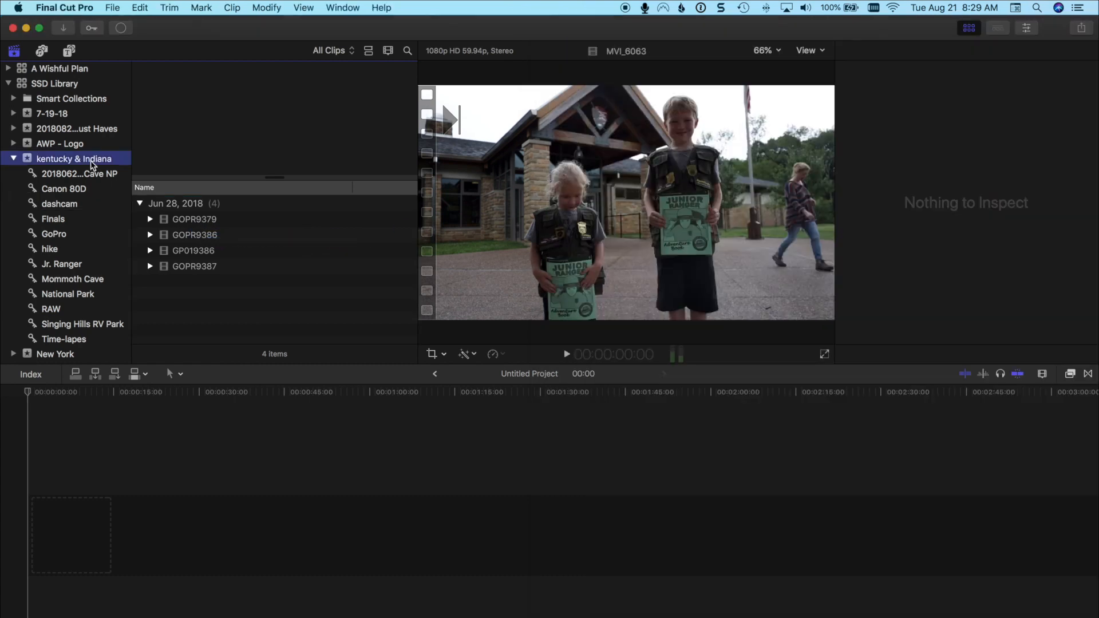
key(super+Tab)
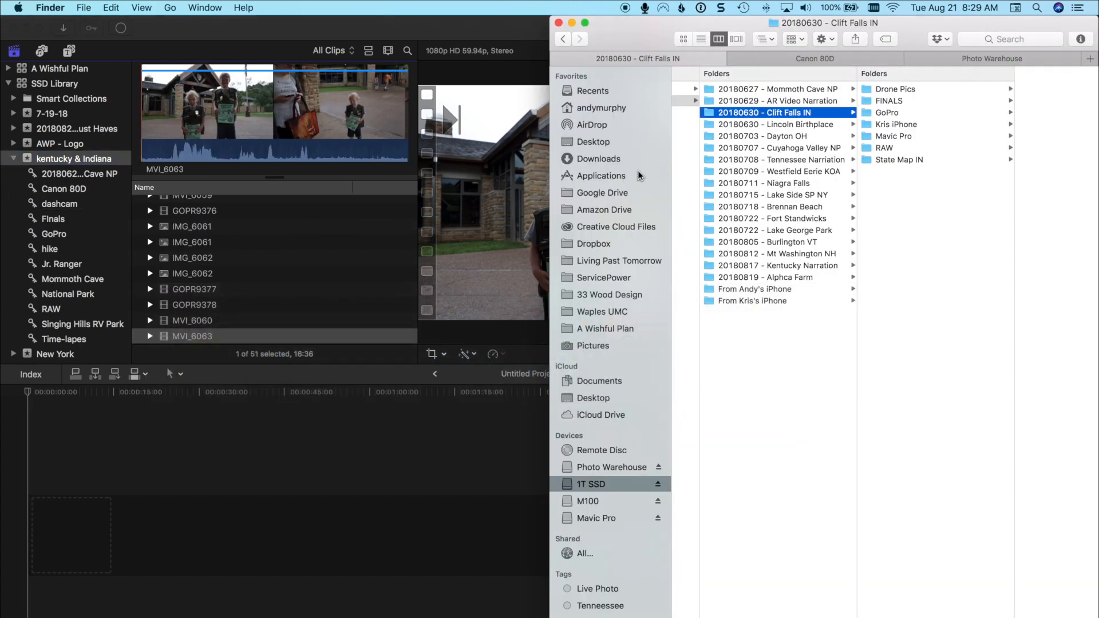
drag(786, 118, 362, 252)
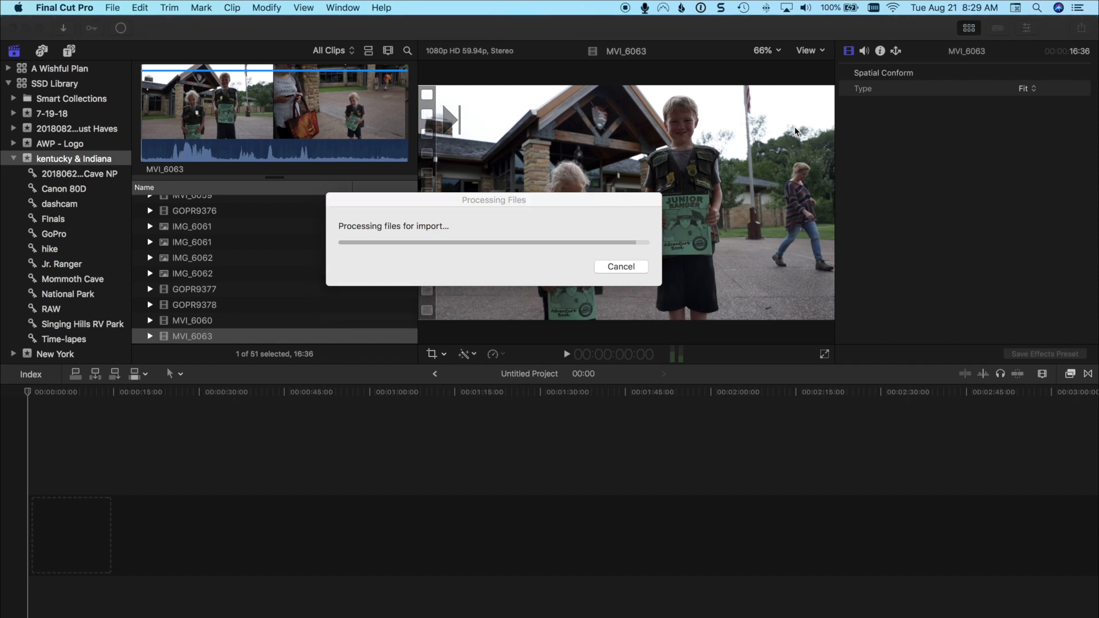
Import the 20180630 - Lincoln Birthplace folder from Finder into the kentucky & Indiana event and browse the event's clips.
key(super+Tab)
key(super+Tab)
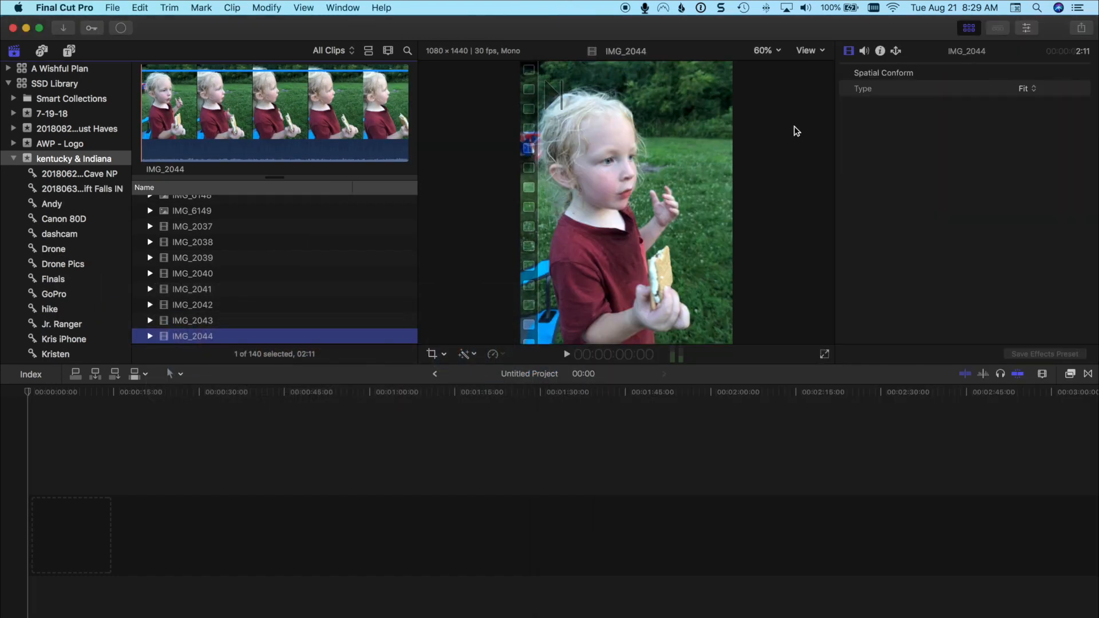
key(super+Tab)
drag(802, 123, 595, 197)
drag(394, 262, 304, 265)
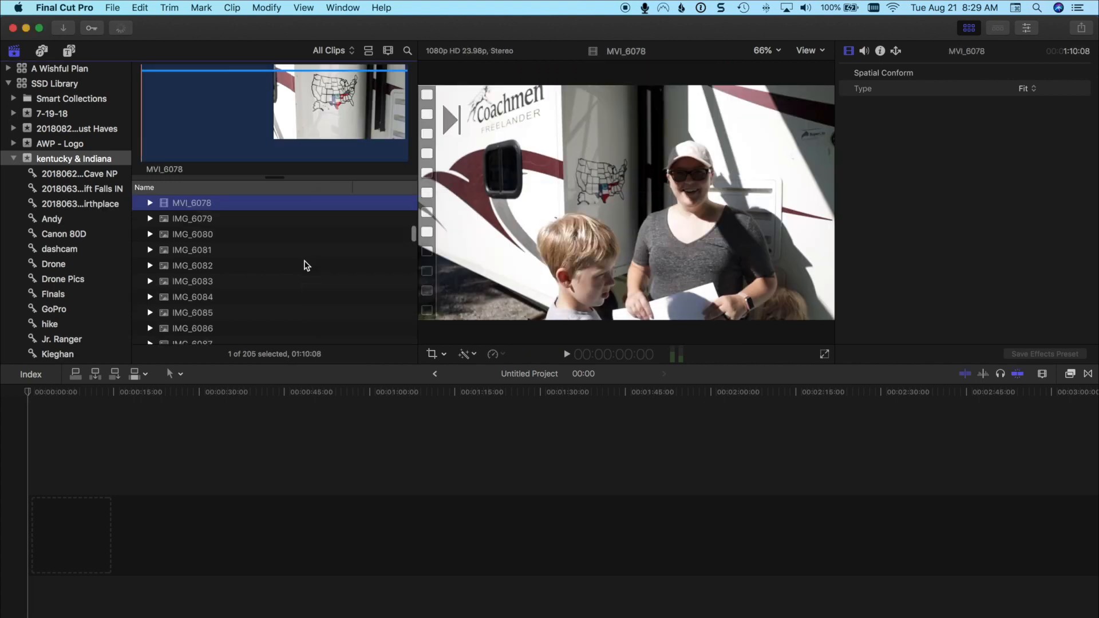
scroll(295, 265, up, 10)
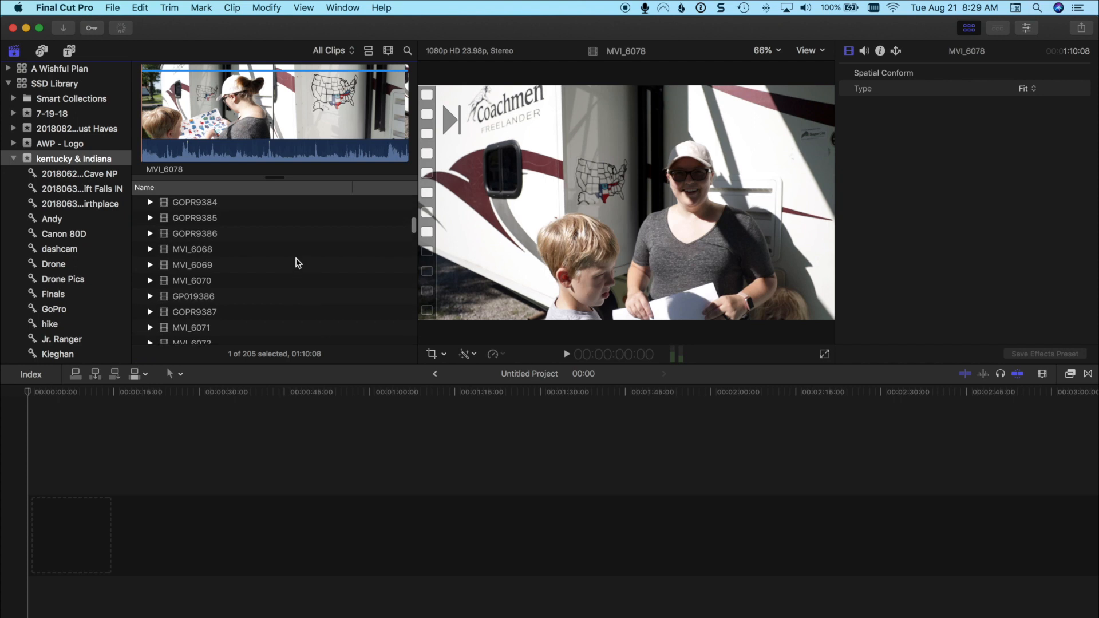
key(super+6)
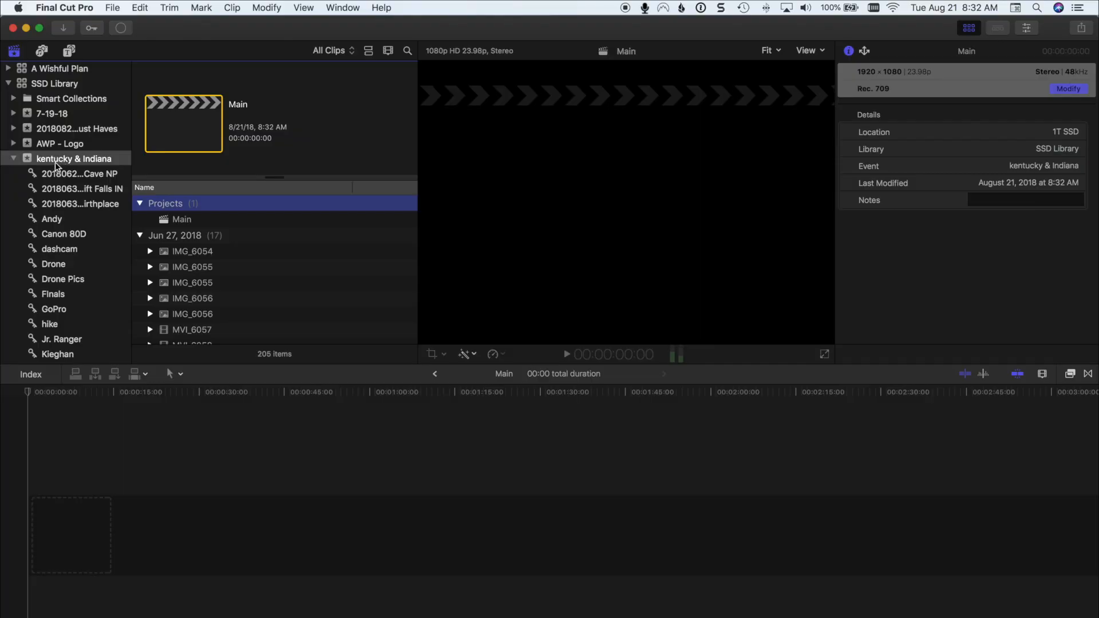
Create a project named IGTV in the kentucky & Indiana event with Custom video format at 1080 x 1920, and select it.
right_click(55, 162)
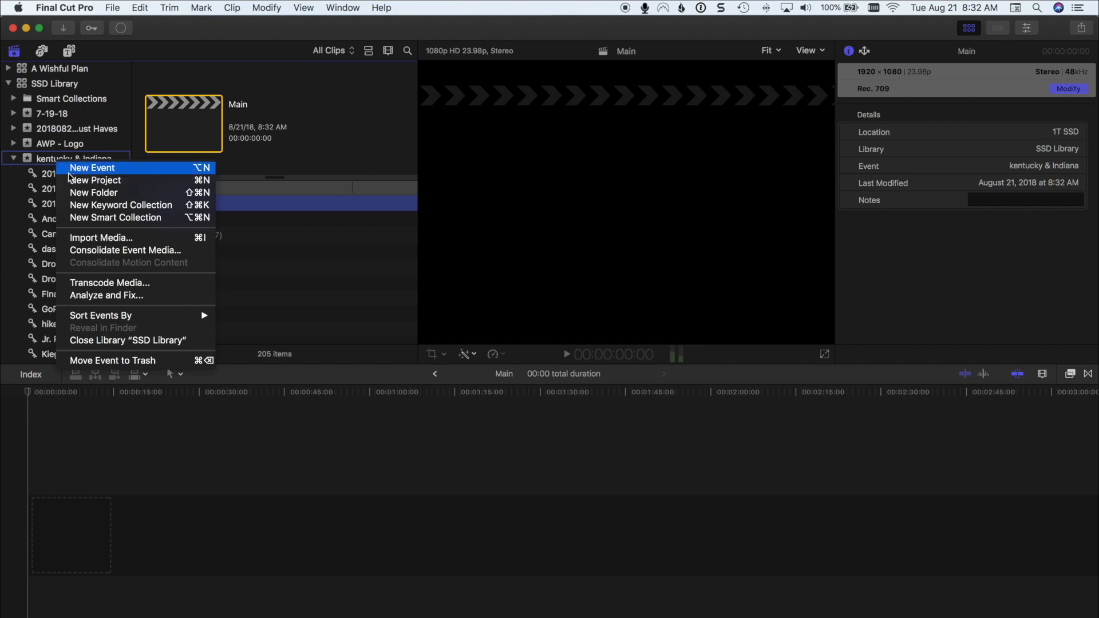
click(72, 181)
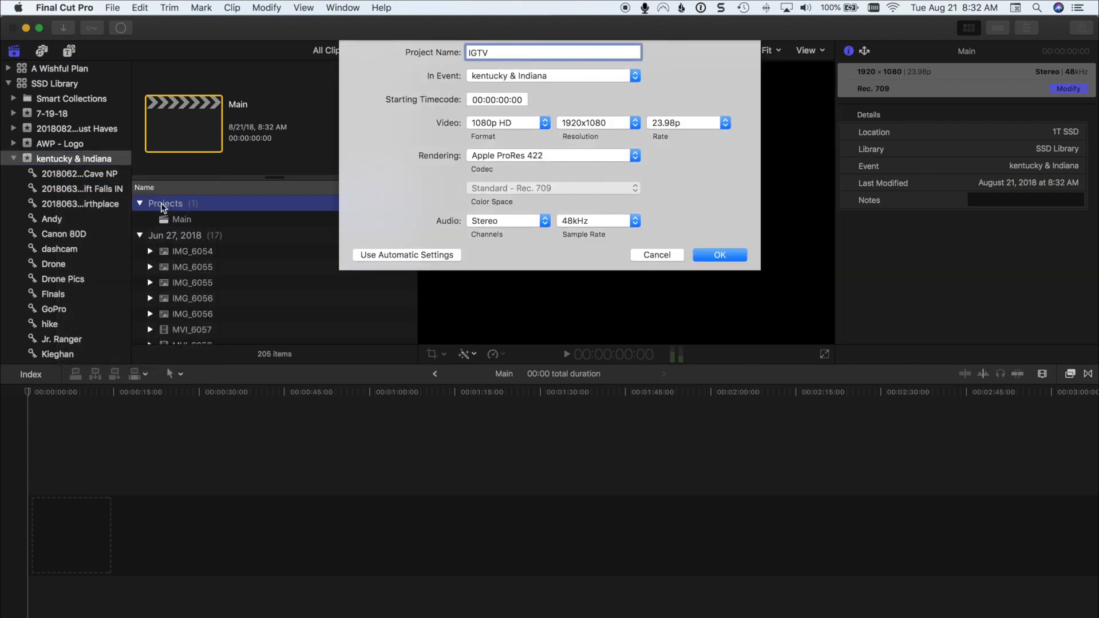
click(533, 120)
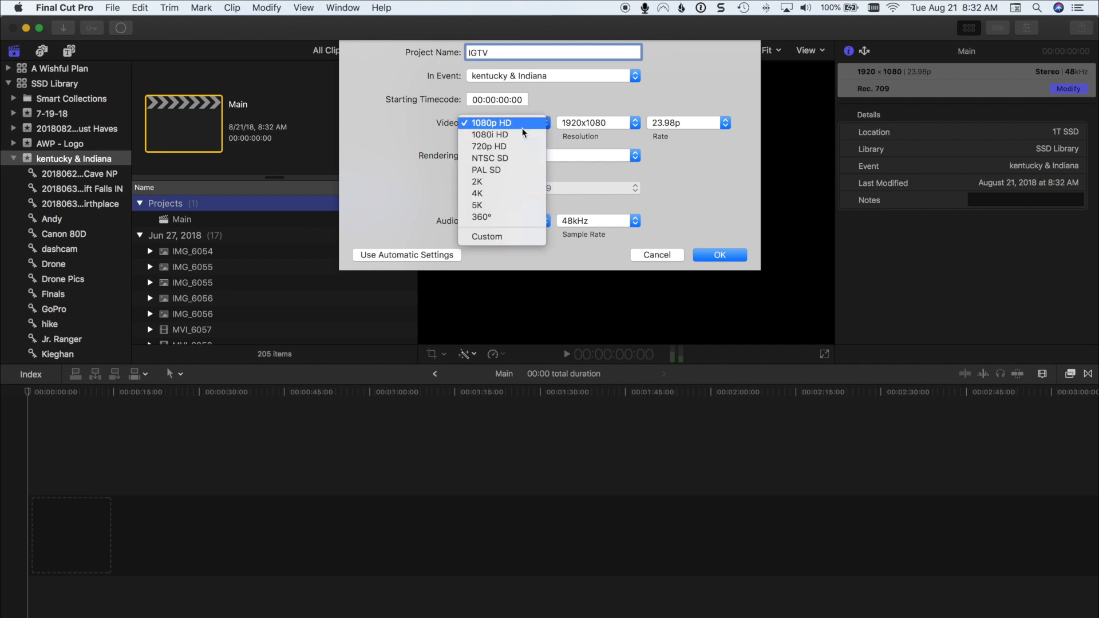
click(518, 236)
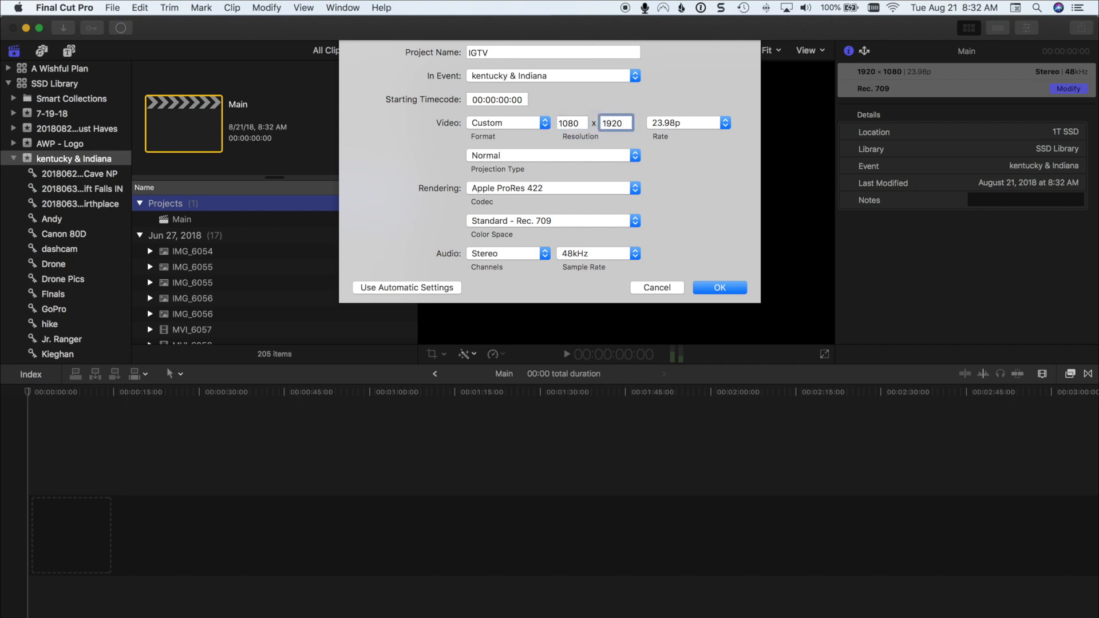
click(724, 290)
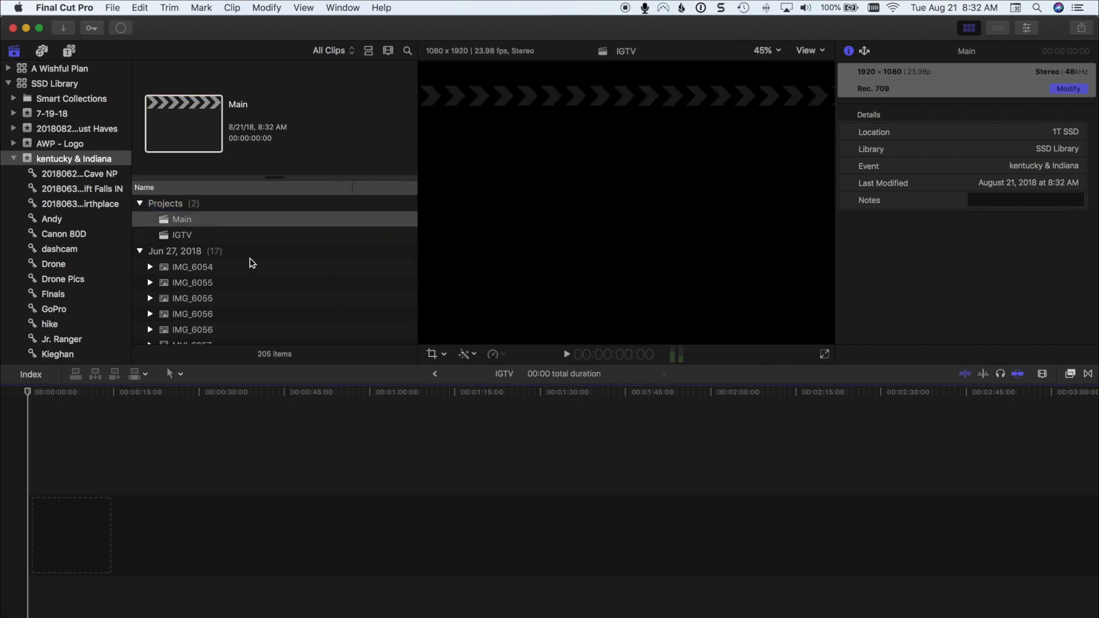
click(192, 235)
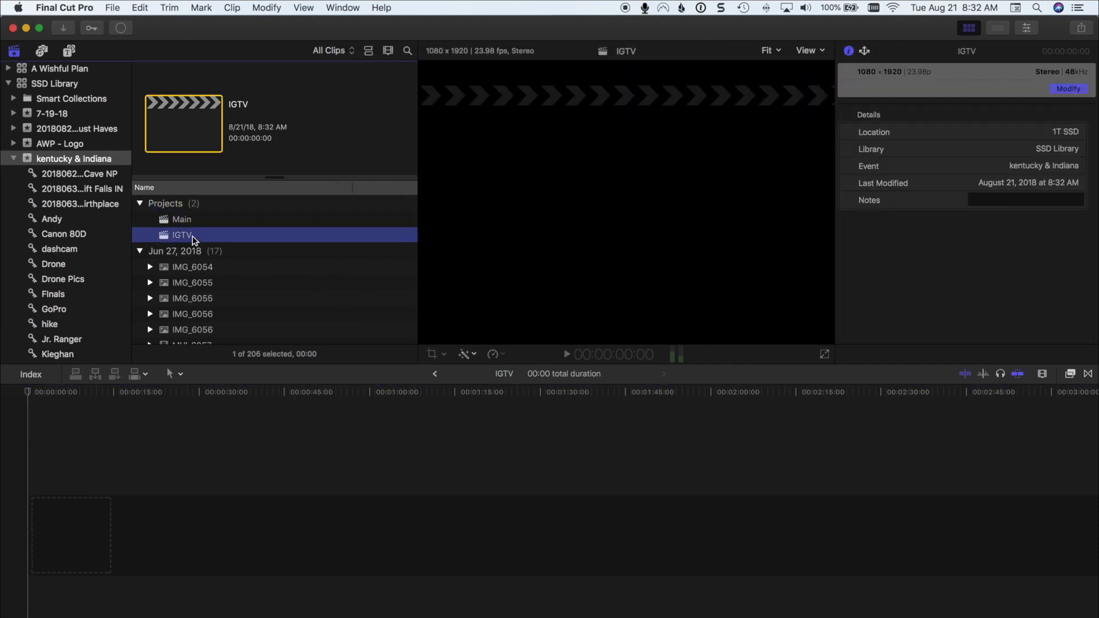